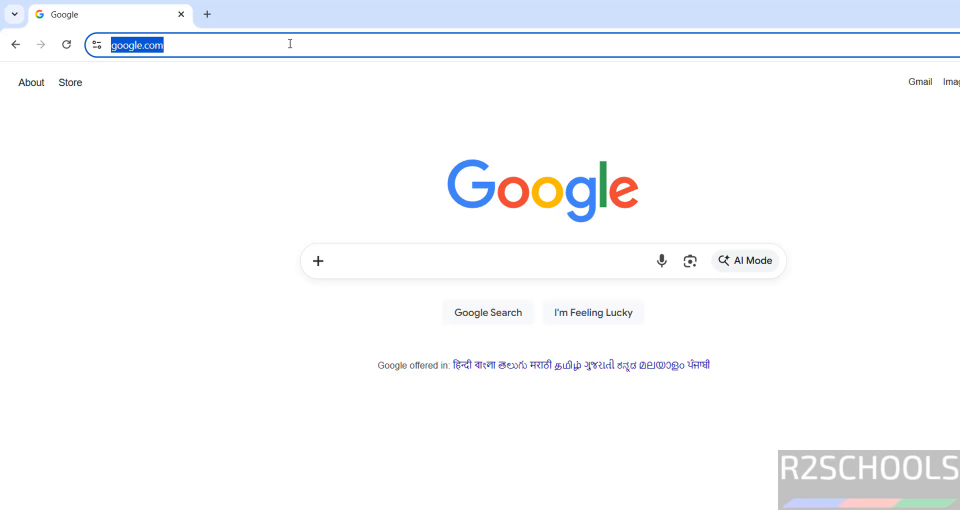
# - Go to the elementary.io website
pyautogui.write('elemen')
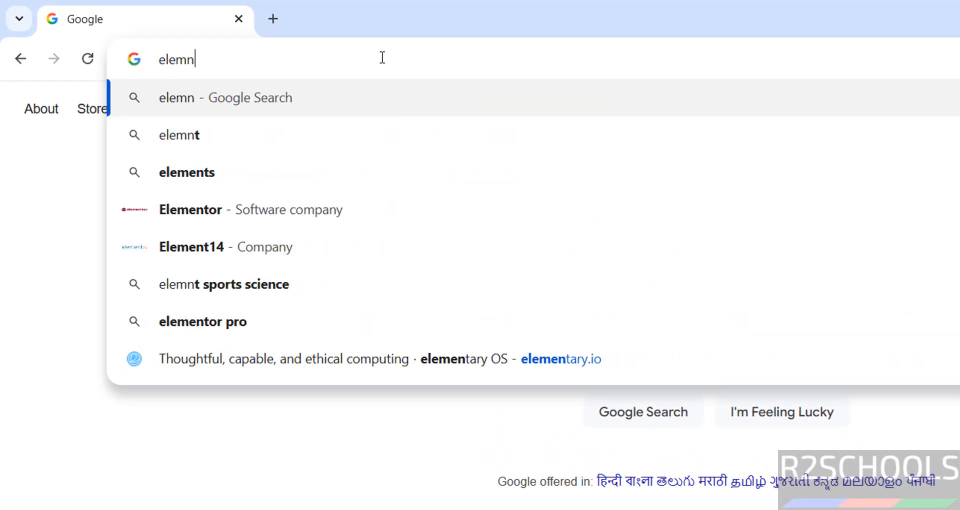
pyautogui.press('BackSpace')
pyautogui.write('enta')
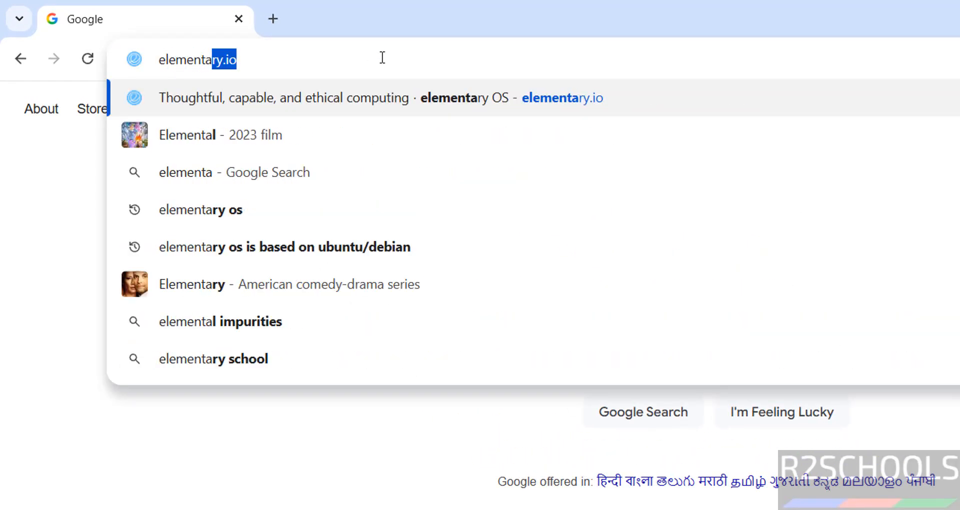
pyautogui.write('ry/')
pyautogui.press('BackSpace')
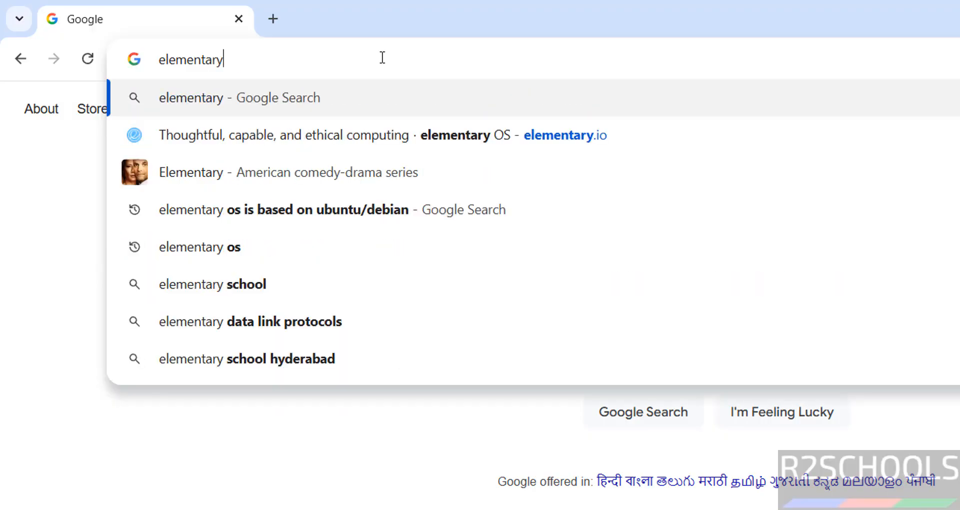
pyautogui.write('.io')
pyautogui.press('Return')
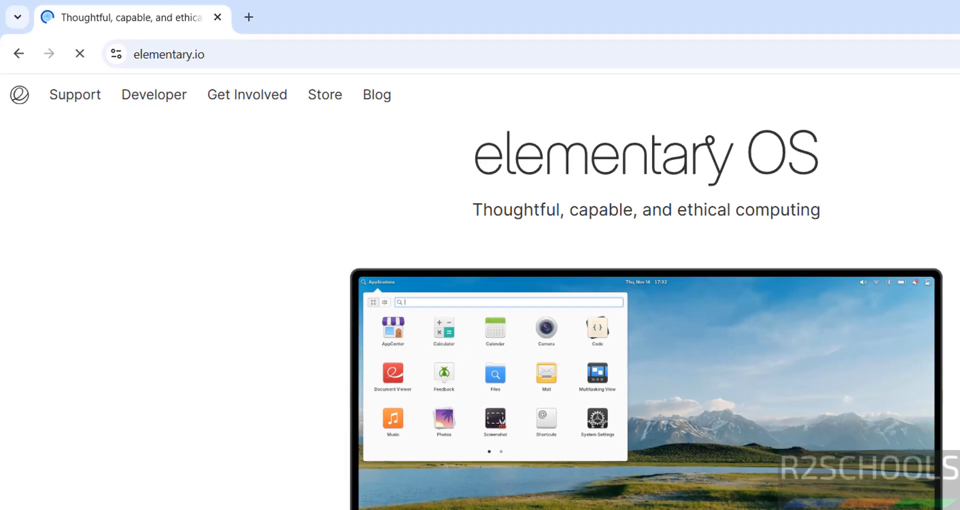
# - Set a custom payment of $0 for elementary OS and download the Intel or AMD 64-bit install image
pyautogui.scroll(-5, 837, 205)
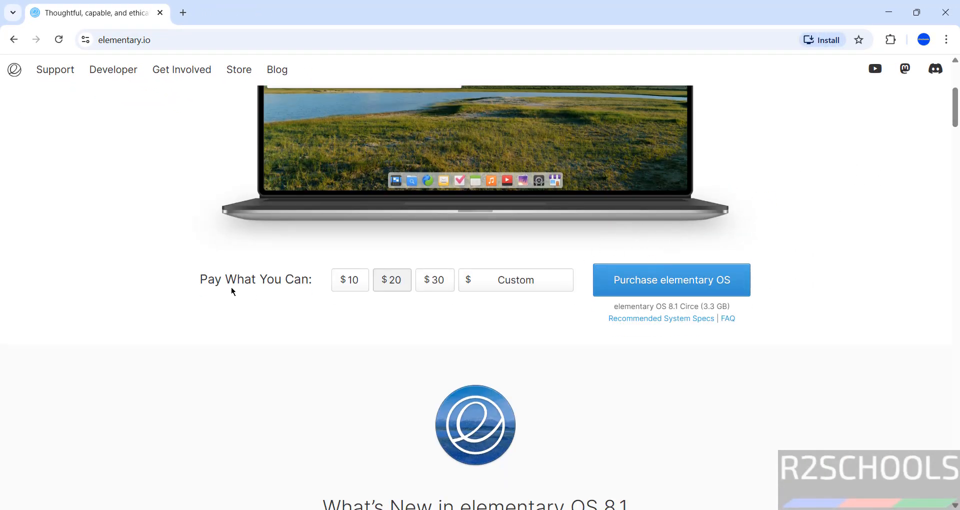
pyautogui.click(521, 283)
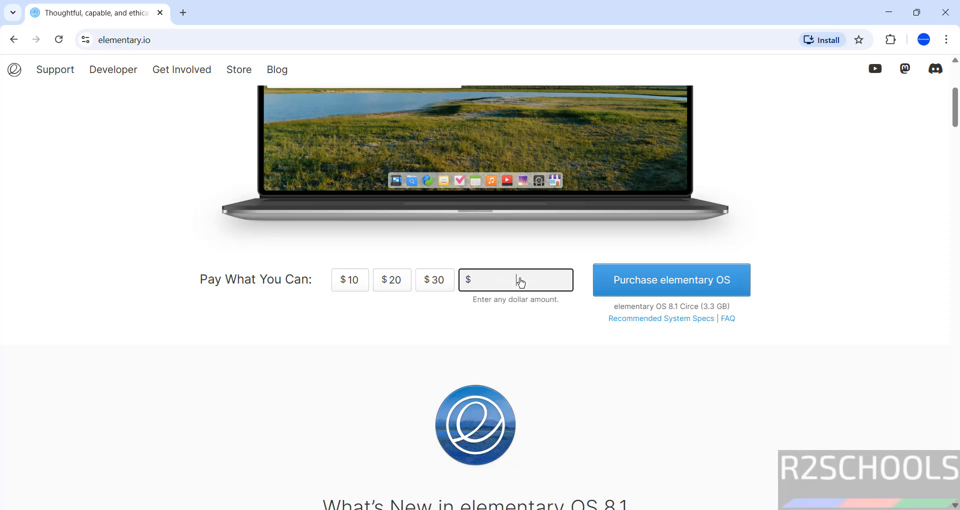
pyautogui.write('0')
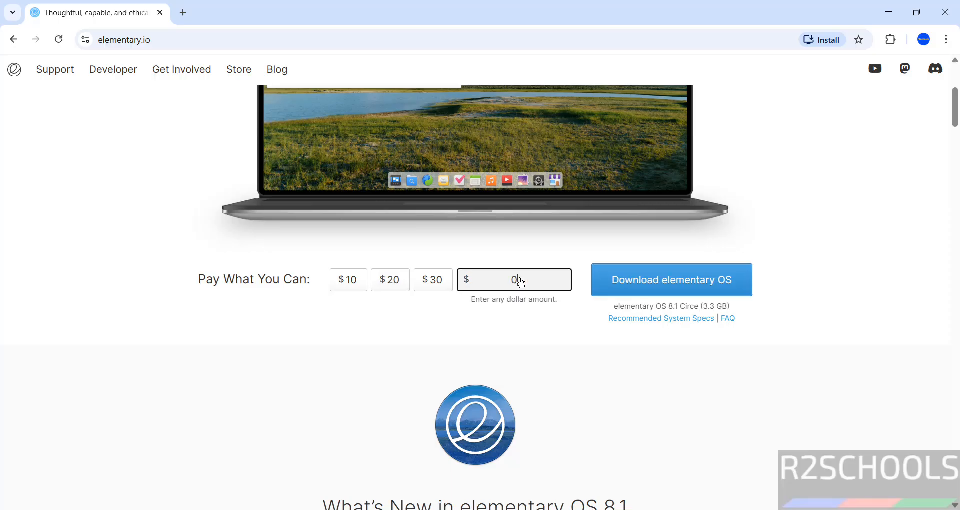
pyautogui.click(614, 281)
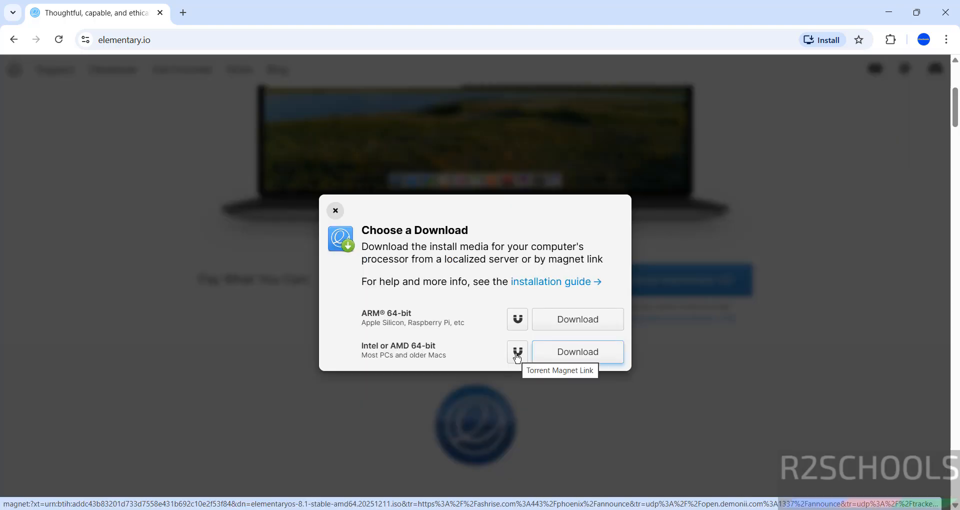
pyautogui.click(546, 355)
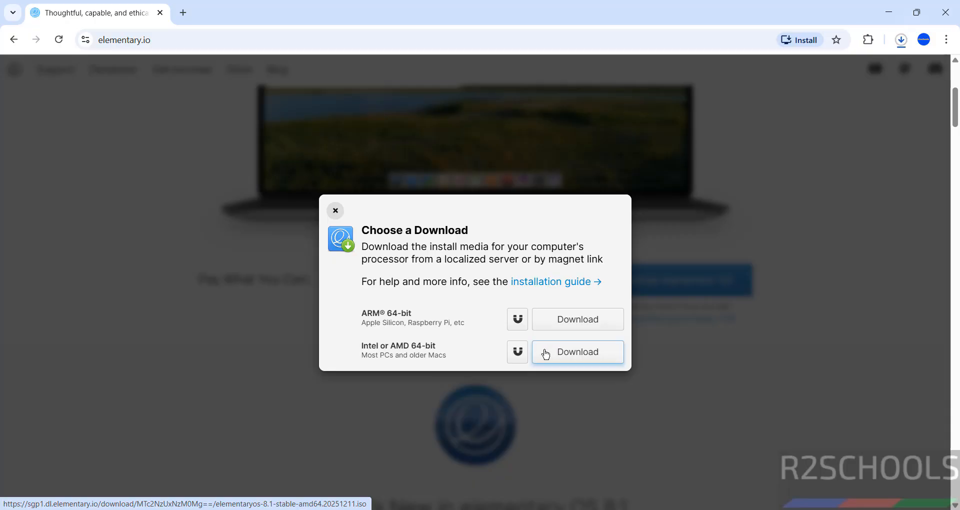
# - Cancel the running elementaryos-8.1-stable-amd64.20251211 (1).iso download and remove its entry from the download history
pyautogui.hotkey('ctrl', 'j')
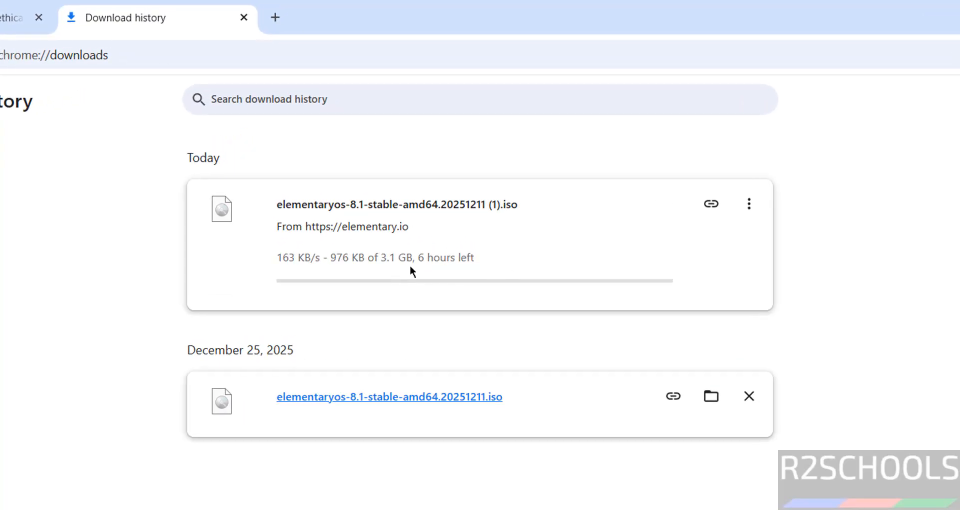
pyautogui.click(749, 205)
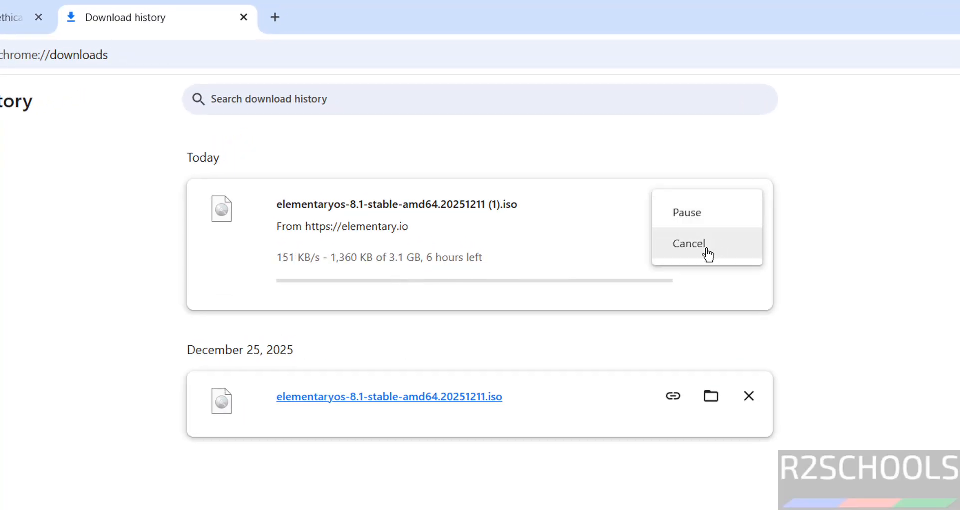
pyautogui.click(706, 254)
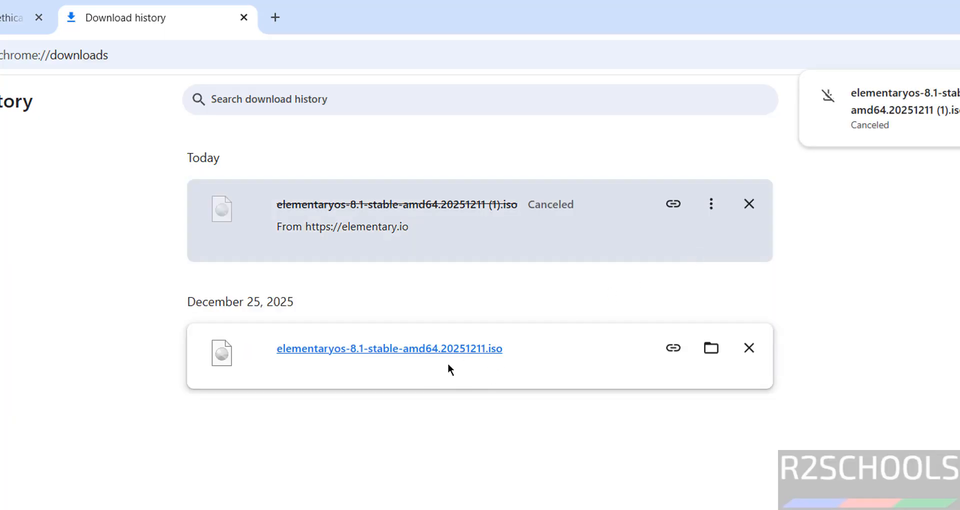
pyautogui.click(748, 204)
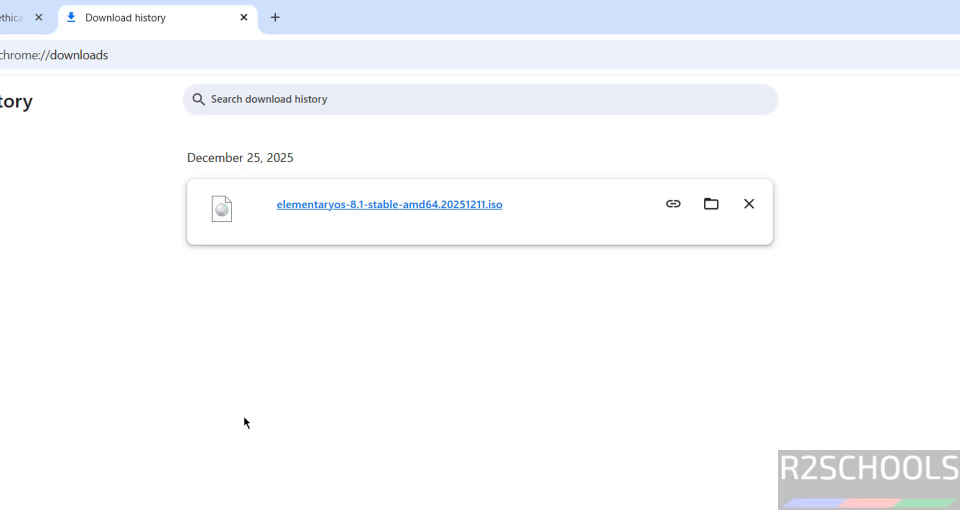
# - Find and launch VMware Workstation Pro
pyautogui.press('super')
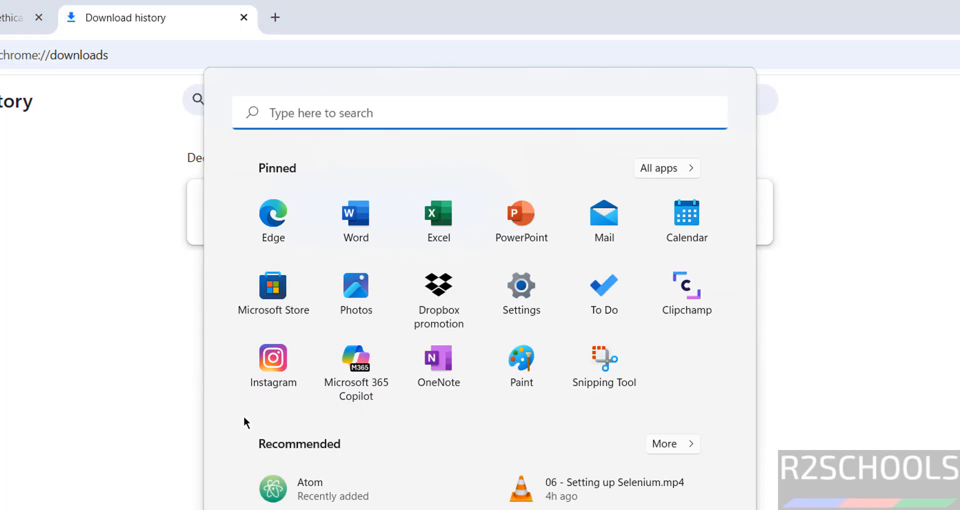
pyautogui.write('vm')
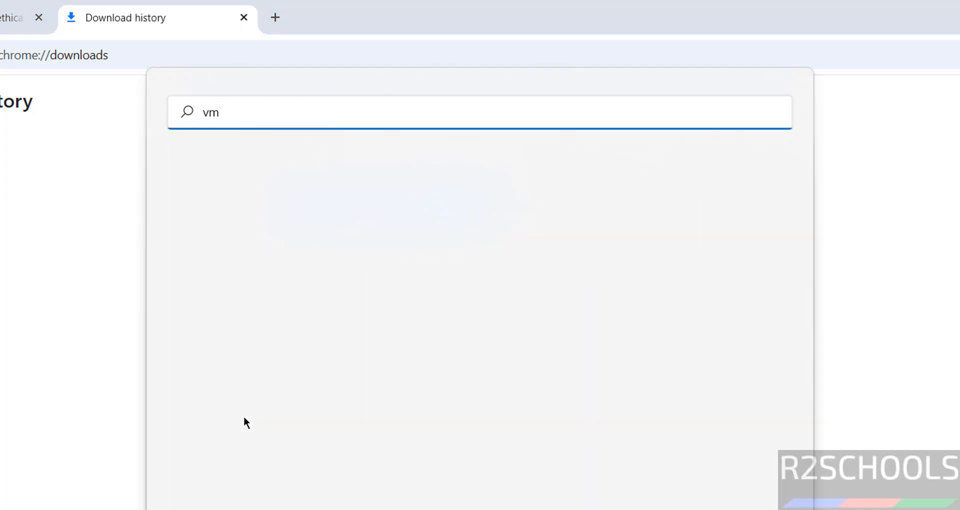
pyautogui.write('ware')
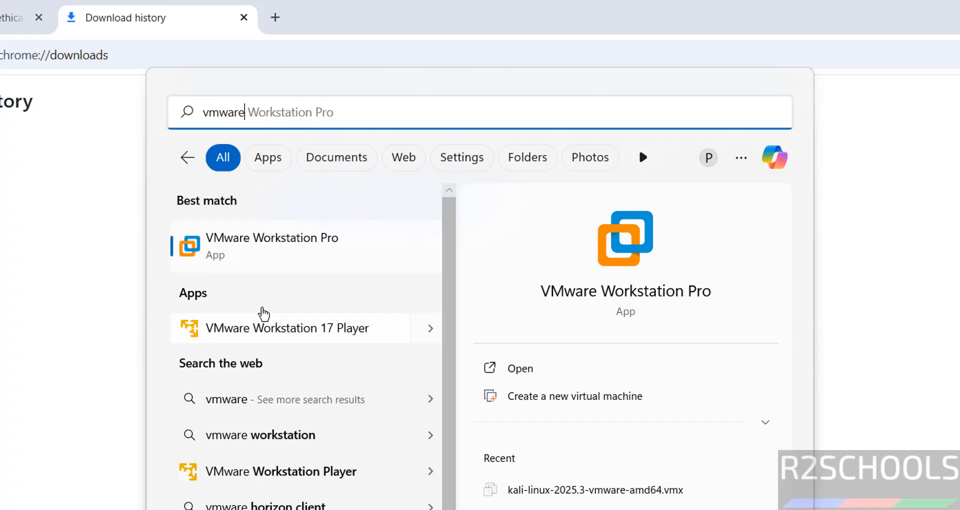
pyautogui.click(291, 242)
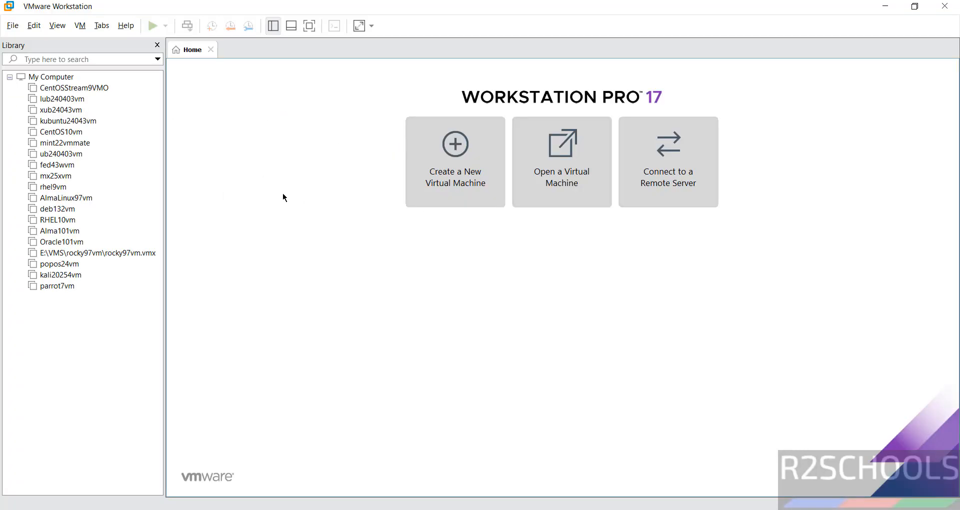
# - Start creating a new virtual machine using the Typical (recommended) configuration
pyautogui.click(459, 159)
pyautogui.click(13, 26)
pyautogui.moveTo(30, 27)
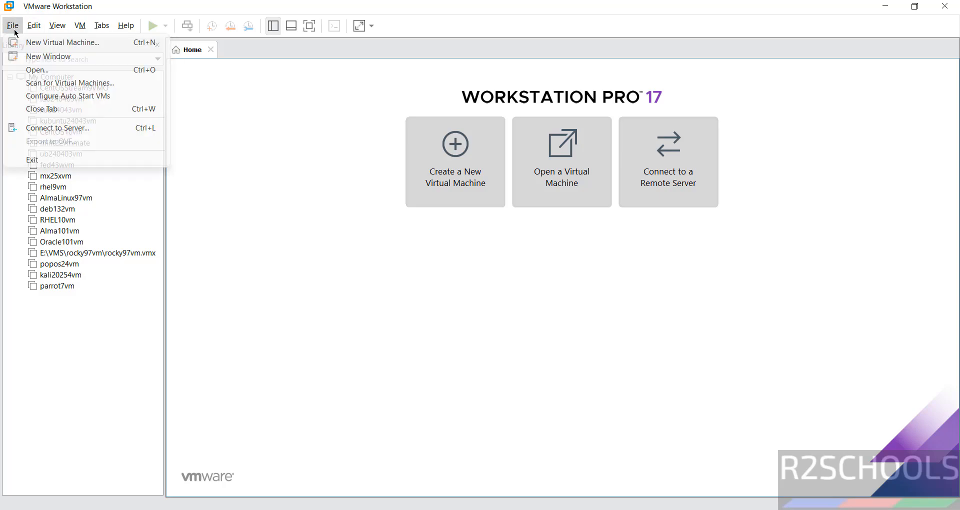
pyautogui.click(21, 43)
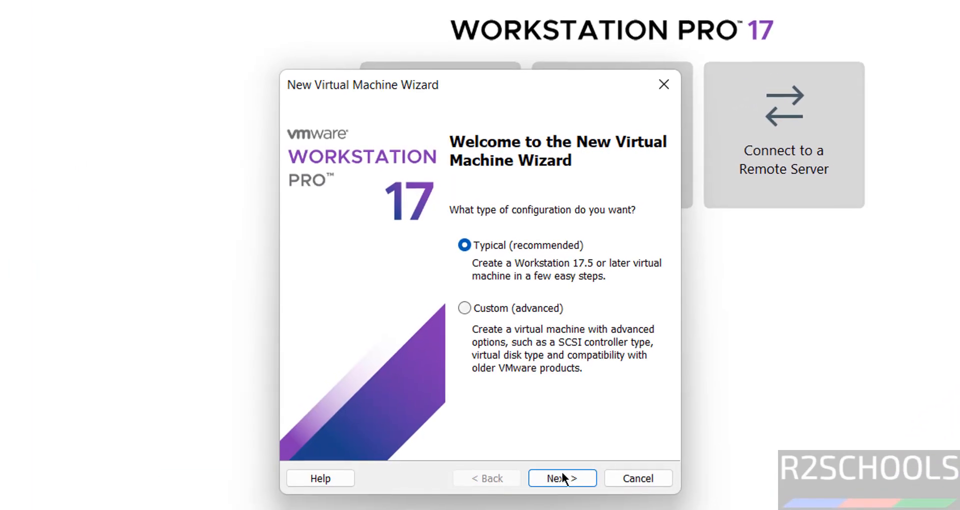
pyautogui.click(560, 472)
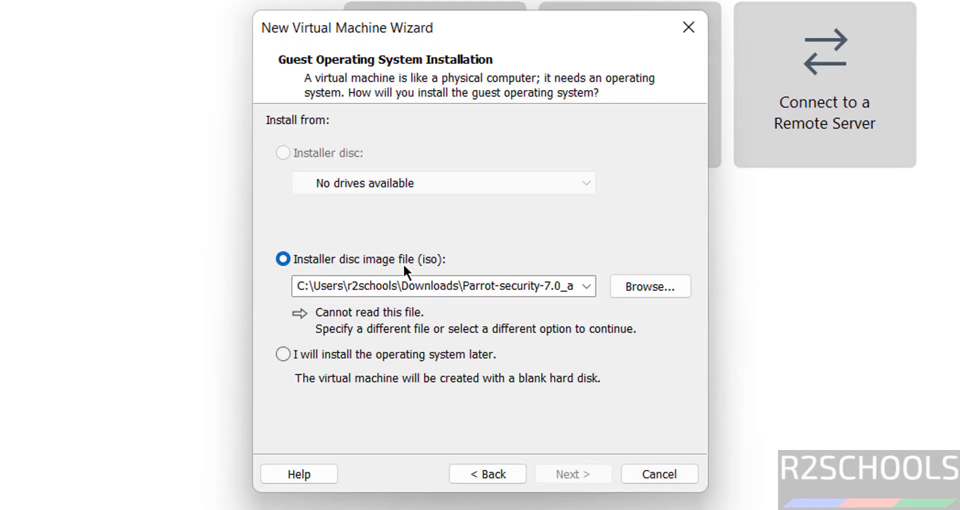
# - Use elementaryos-8.1-stable-amd64.20251211.iso from the Downloads folder as the installer disc image
pyautogui.click(646, 287)
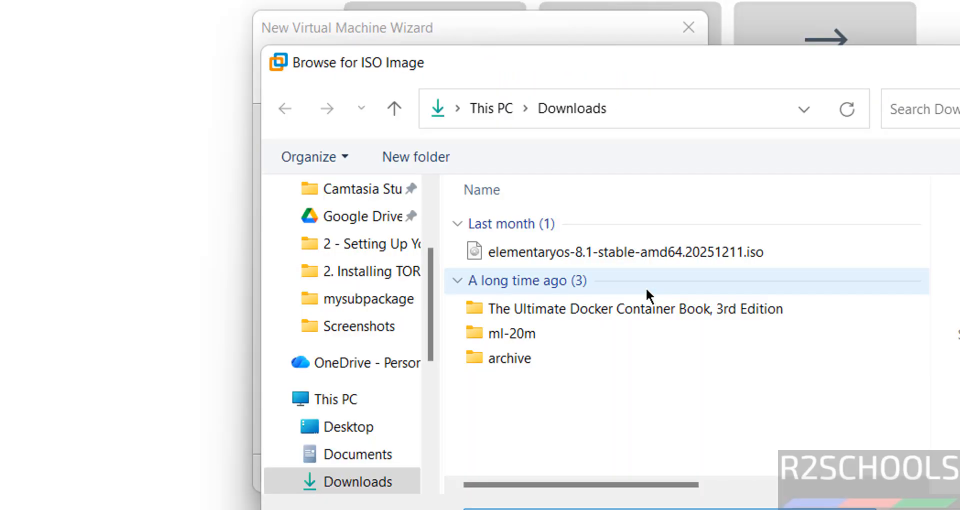
pyautogui.click(571, 251)
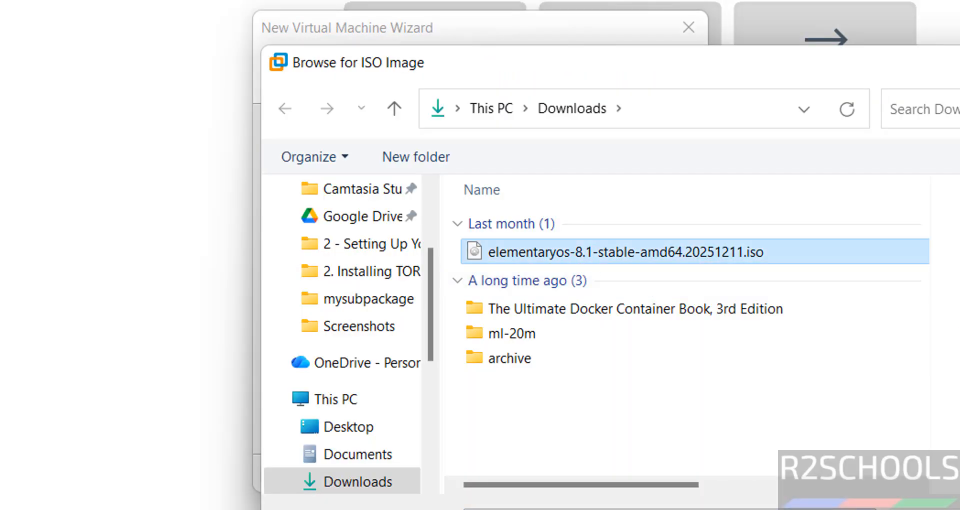
pyautogui.doubleClick(571, 251)
pyautogui.click(553, 474)
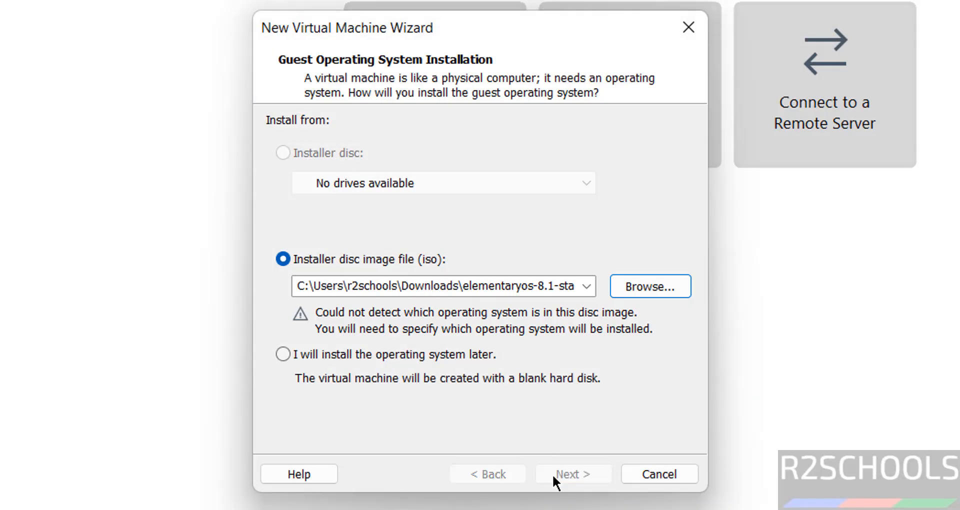
# - Set the Linux guest operating system version to Ubuntu 64-bit and continue to the naming page
pyautogui.click(373, 267)
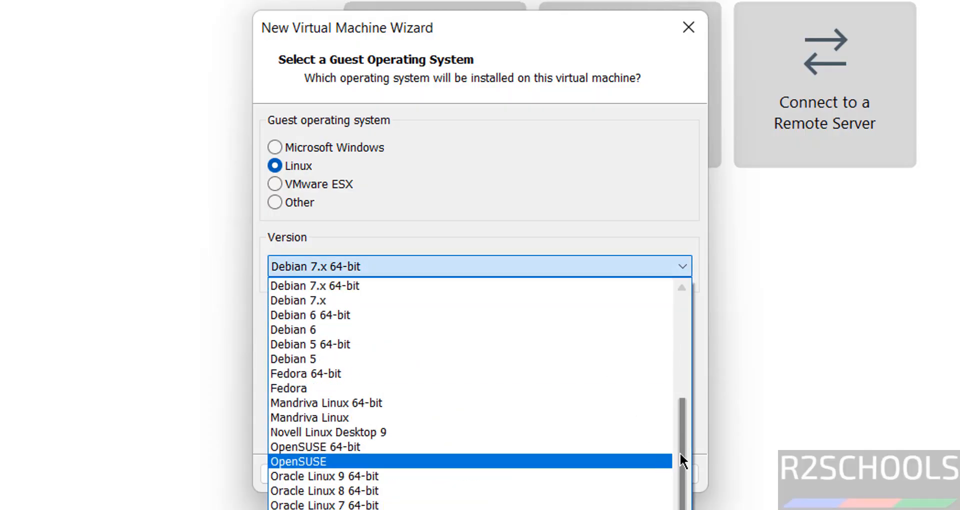
pyautogui.moveTo(681, 455); pyautogui.dragTo(682, 509)
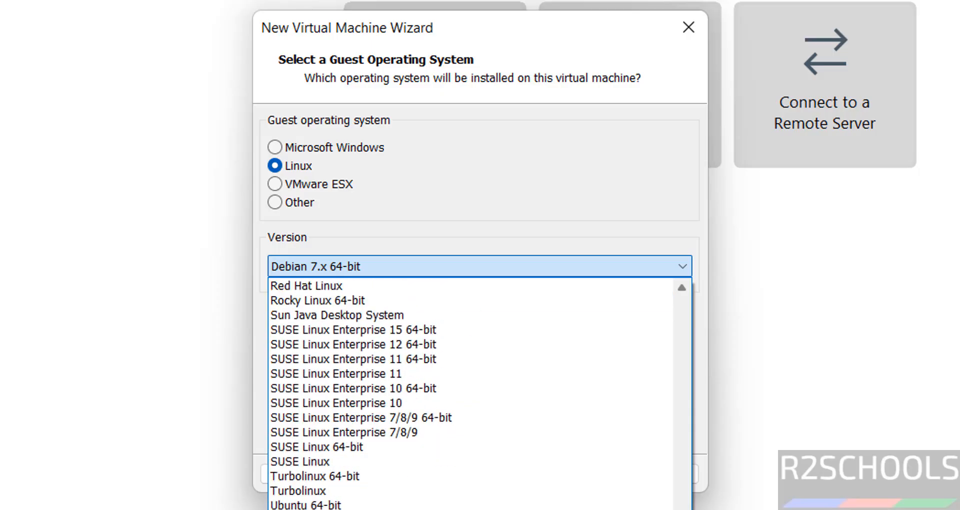
pyautogui.click(389, 505)
pyautogui.click(567, 482)
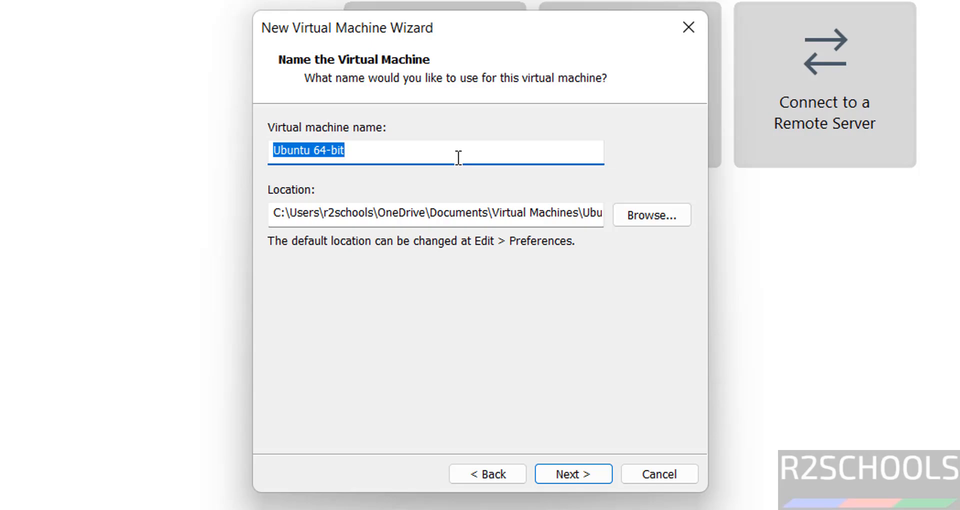
# - Name the virtual machine elementaryos81vm
pyautogui.write('le')
pyautogui.press('BackSpace')
pyautogui.press('BackSpace')
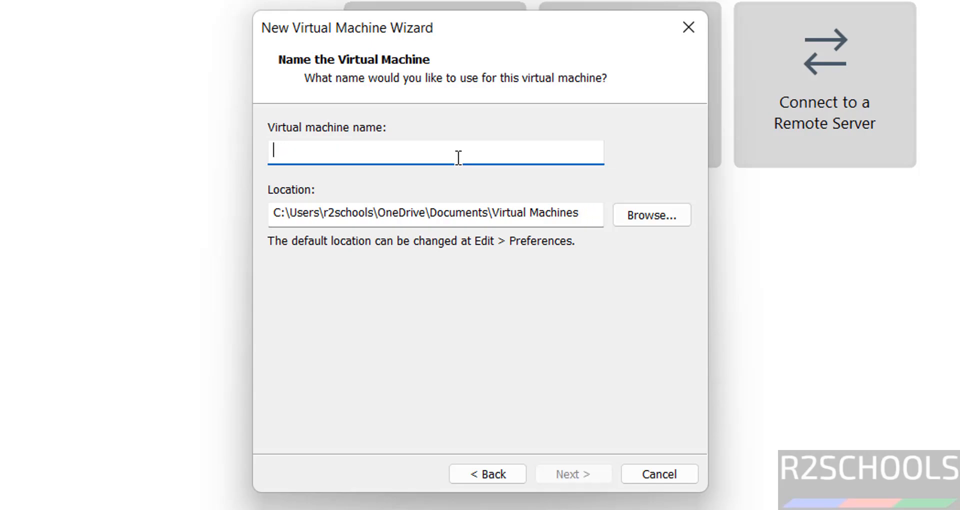
pyautogui.write('elementar')
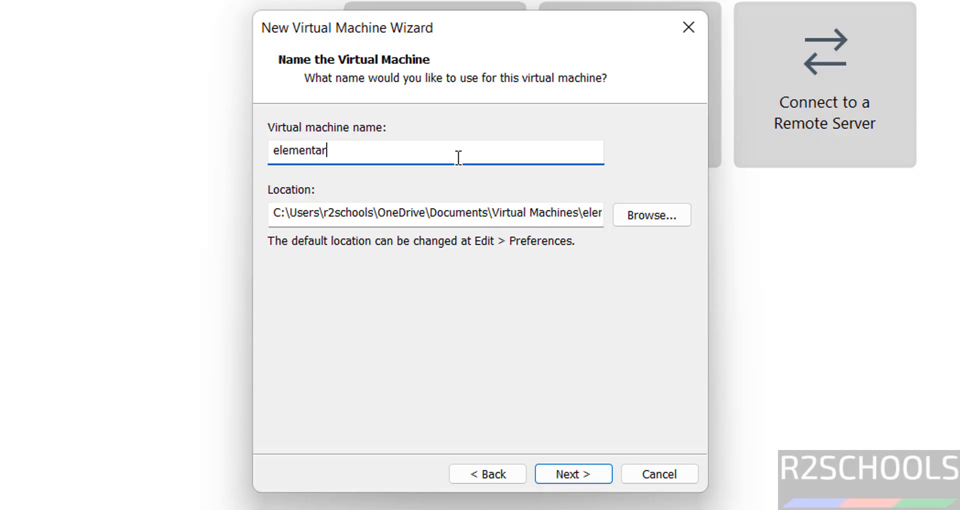
pyautogui.write('yos81vm')
pyautogui.hotkey('ctrl', 'a')
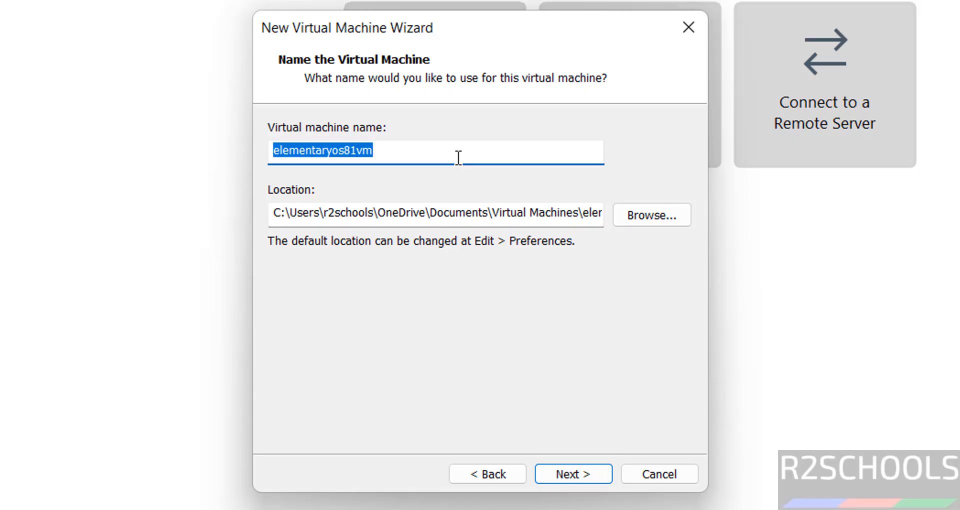
# - Browse for the virtual machine's storage location and open the VMS folder on the One Touch (E:) drive
pyautogui.click(499, 210)
pyautogui.click(639, 217)
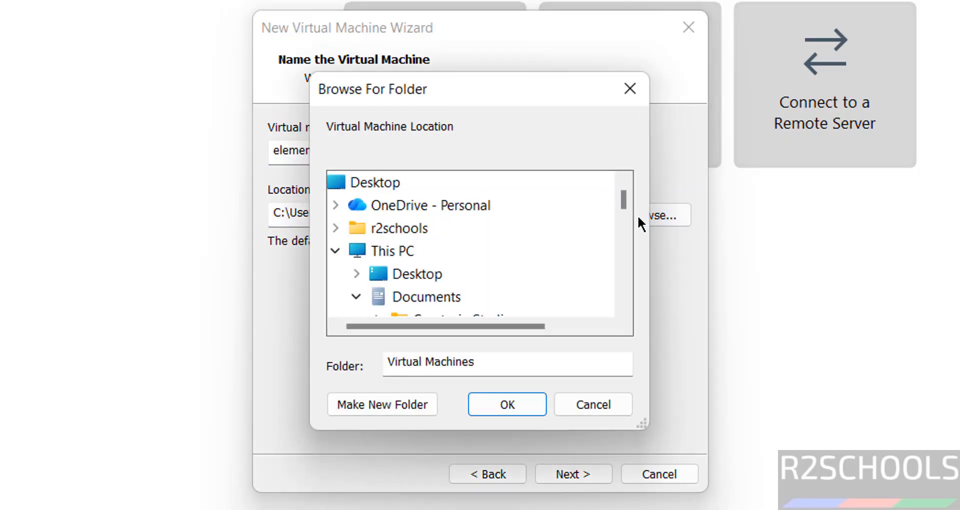
pyautogui.click(359, 295)
pyautogui.scroll(-4, 616, 290)
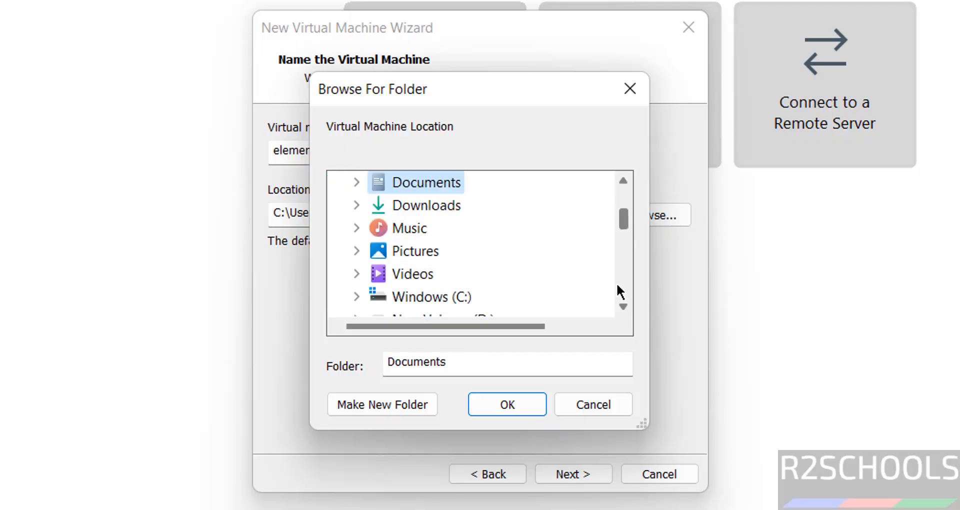
pyautogui.doubleClick(450, 231)
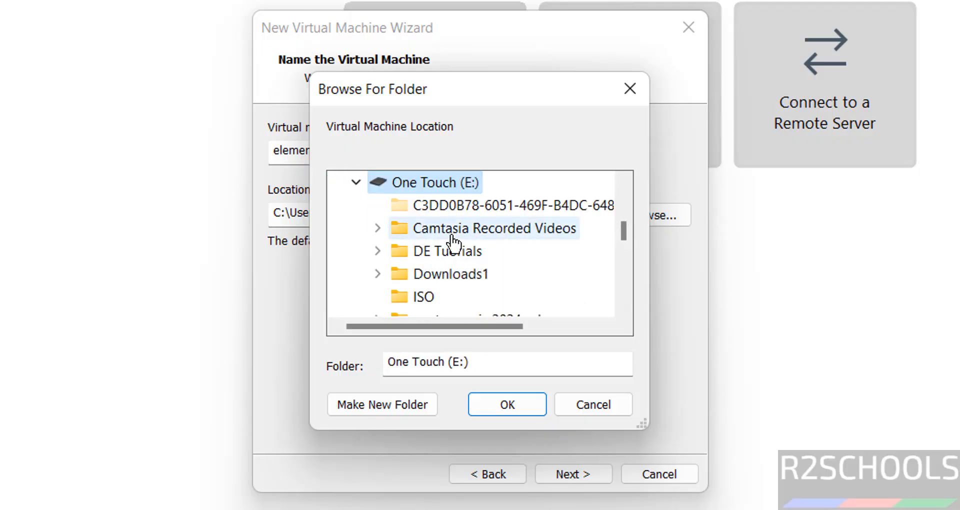
pyautogui.scroll(-2, 628, 271)
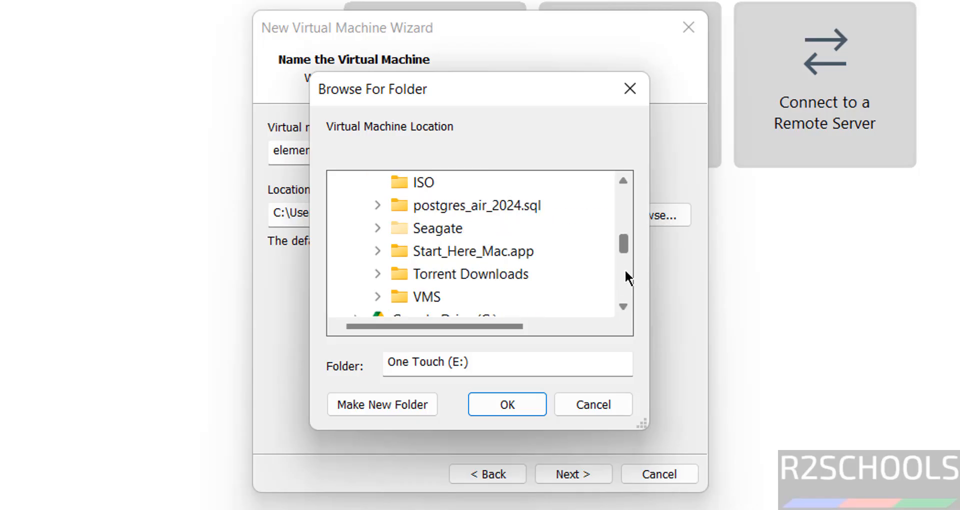
pyautogui.doubleClick(436, 298)
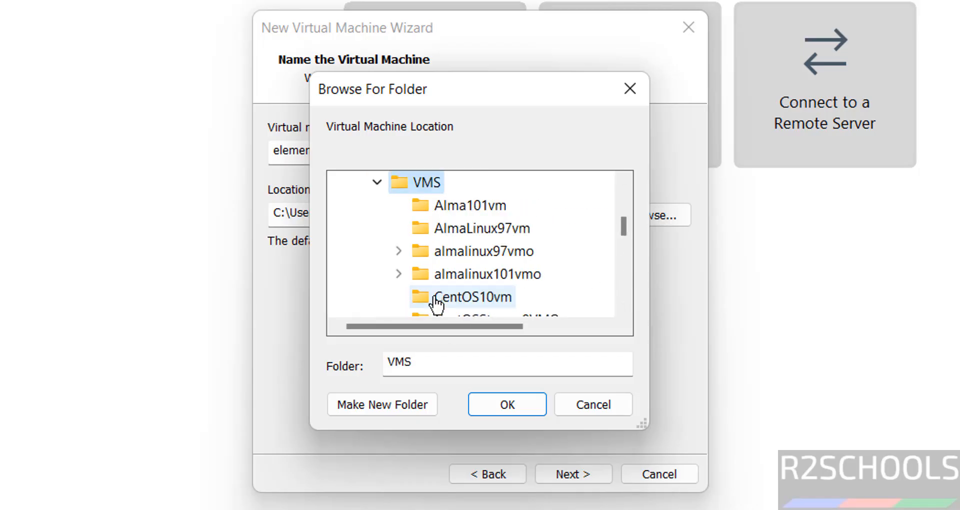
# - Create a folder named elementaryos81vm inside VMS as the virtual machine's location and continue to the disk capacity page
pyautogui.click(383, 397)
pyautogui.press('Return')
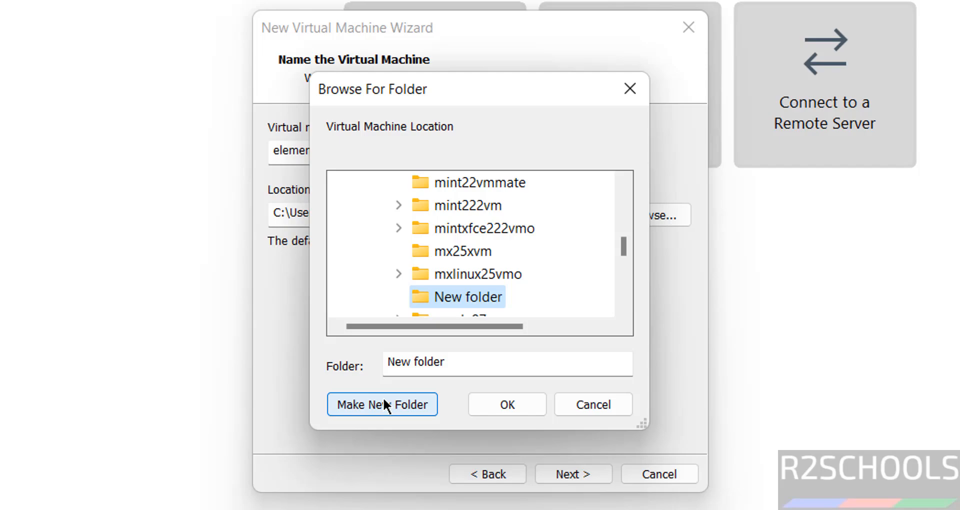
pyautogui.click(502, 406)
pyautogui.click(564, 475)
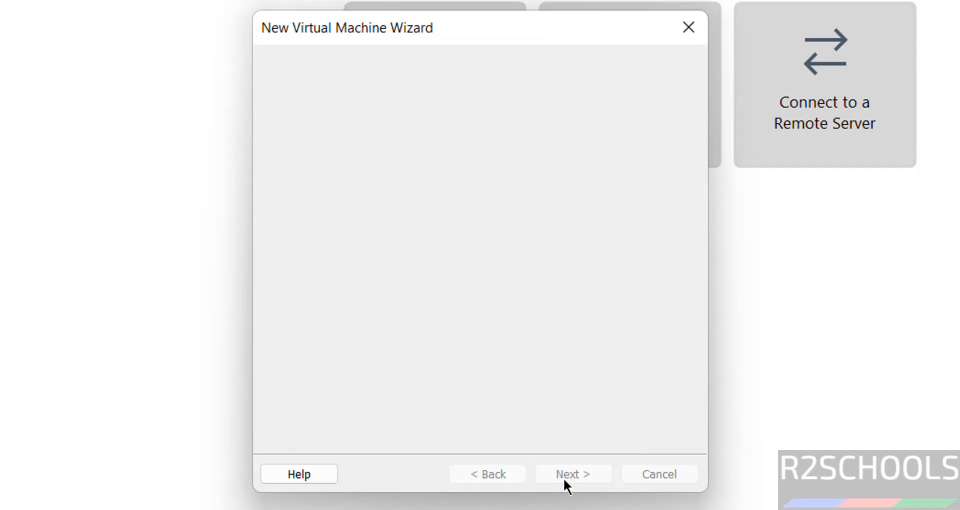
# - Store the virtual disk as a single file with a maximum size of 50 GB and continue to the summary
pyautogui.click(381, 266)
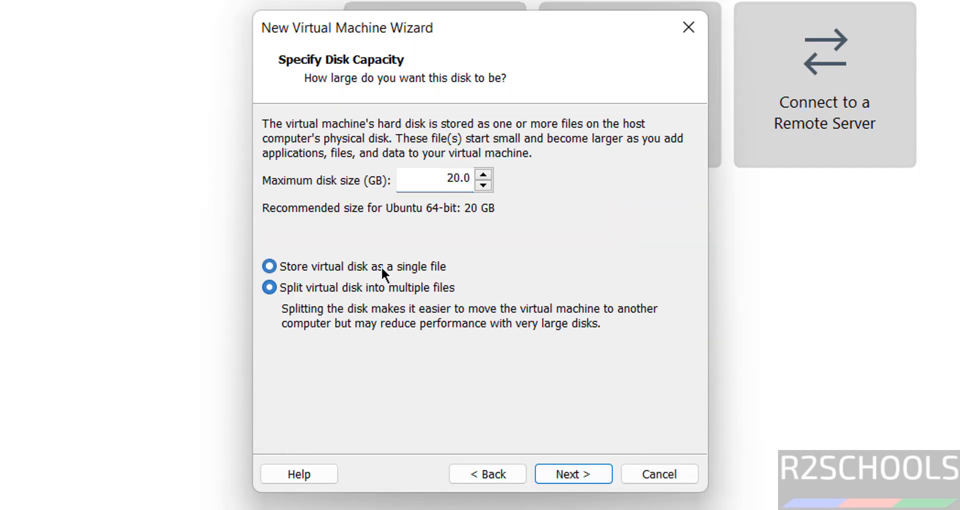
pyautogui.moveTo(444, 177); pyautogui.dragTo(454, 177)
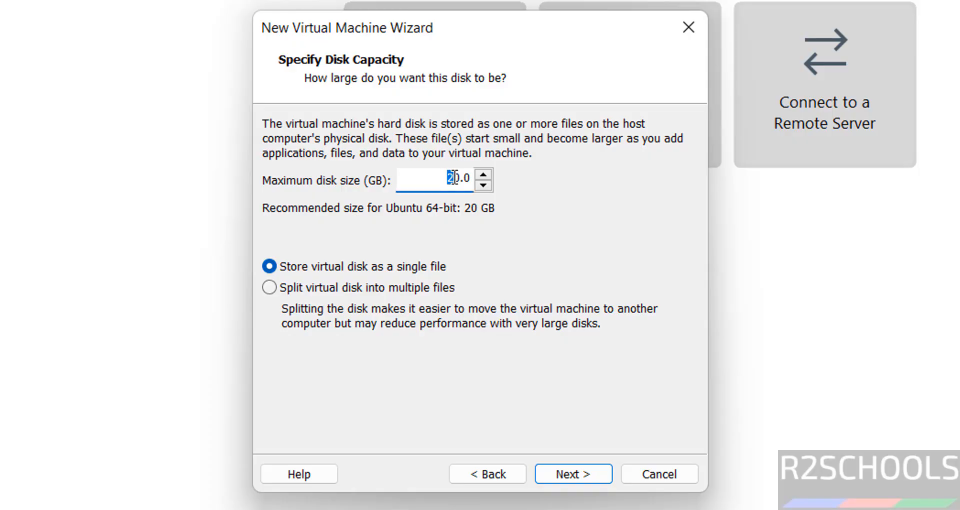
pyautogui.write('5')
pyautogui.click(565, 476)
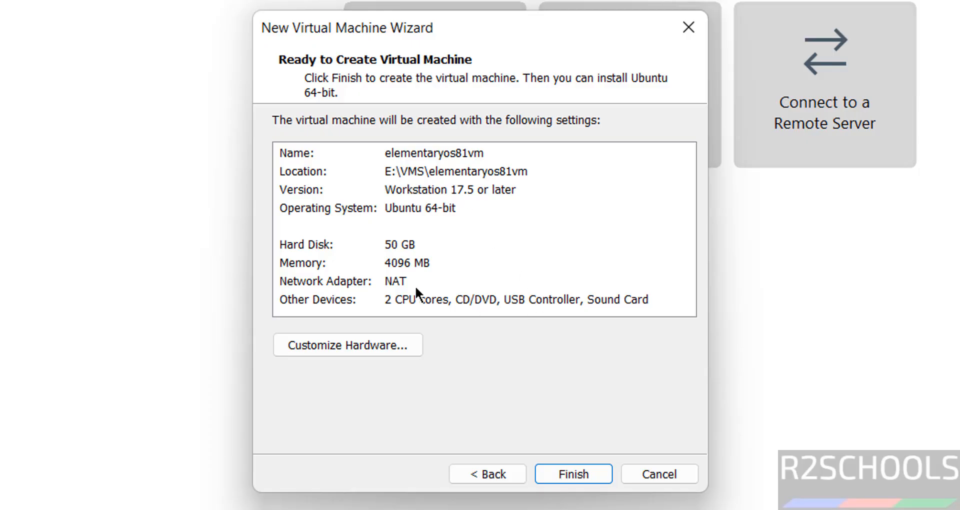
# - Review the hardware customization settings and finish creating the virtual machine
pyautogui.click(347, 345)
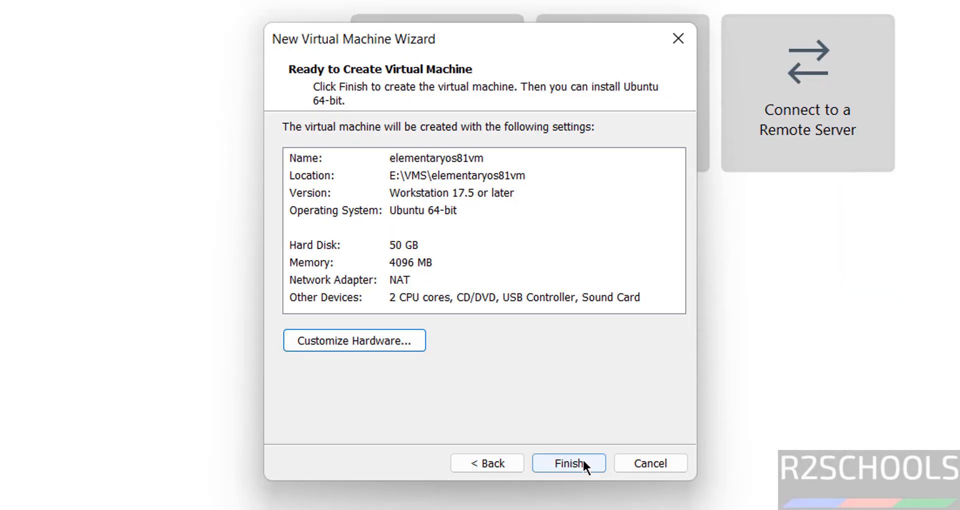
pyautogui.click(580, 460)
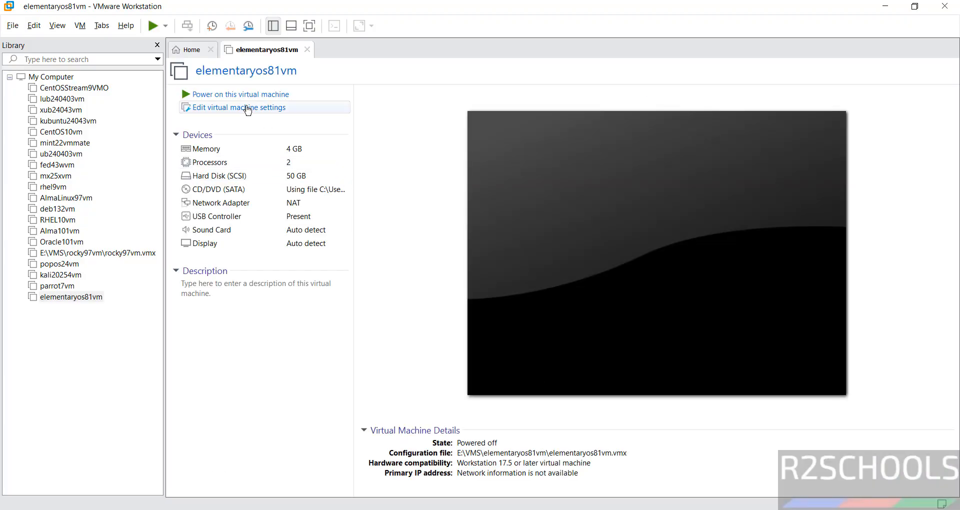
pyautogui.rightClick(98, 296)
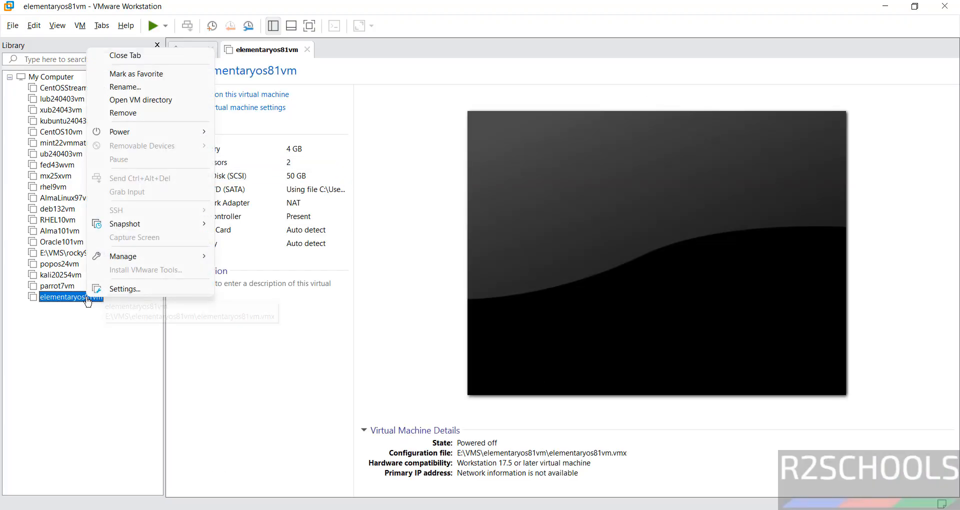
pyautogui.click(257, 313)
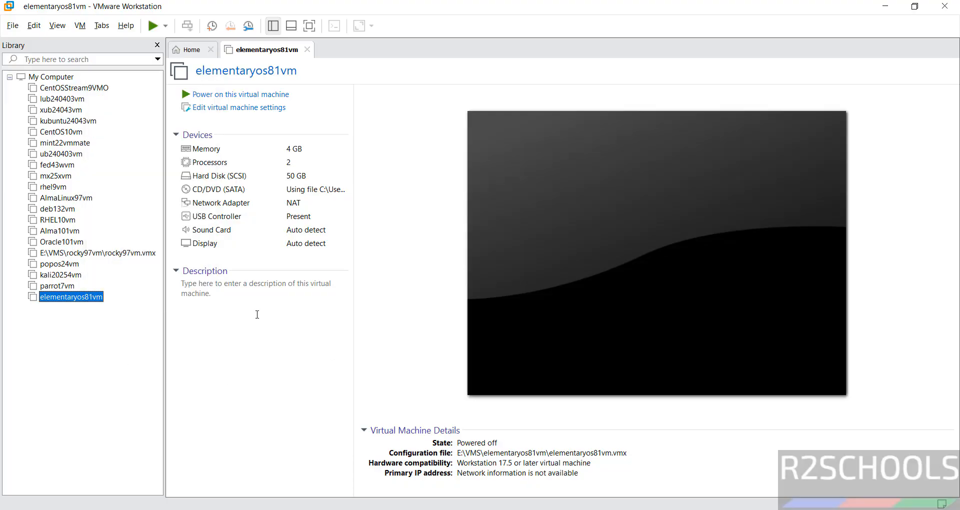
pyautogui.click(254, 314)
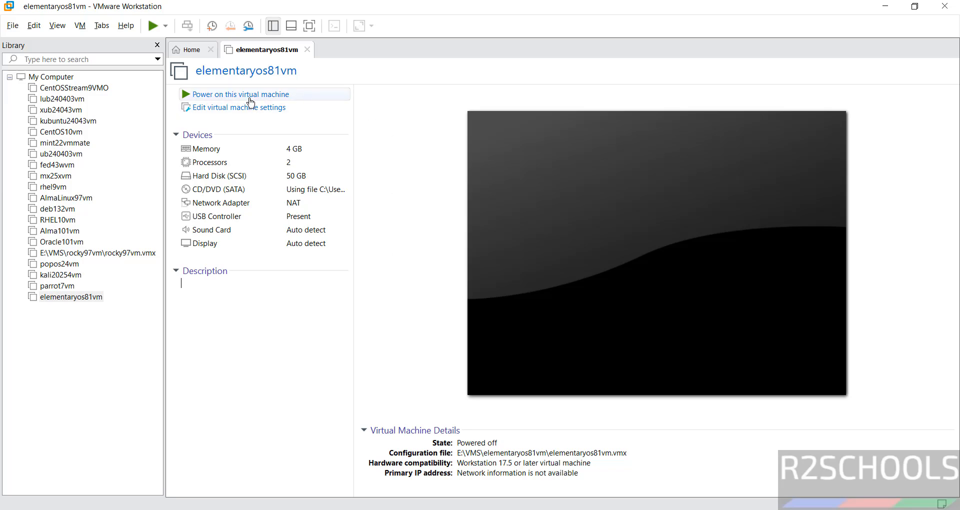
# - Power on elementaryos81vm and boot the "Try or install elementary OS" entry from the live disk menu
pyautogui.click(250, 98)
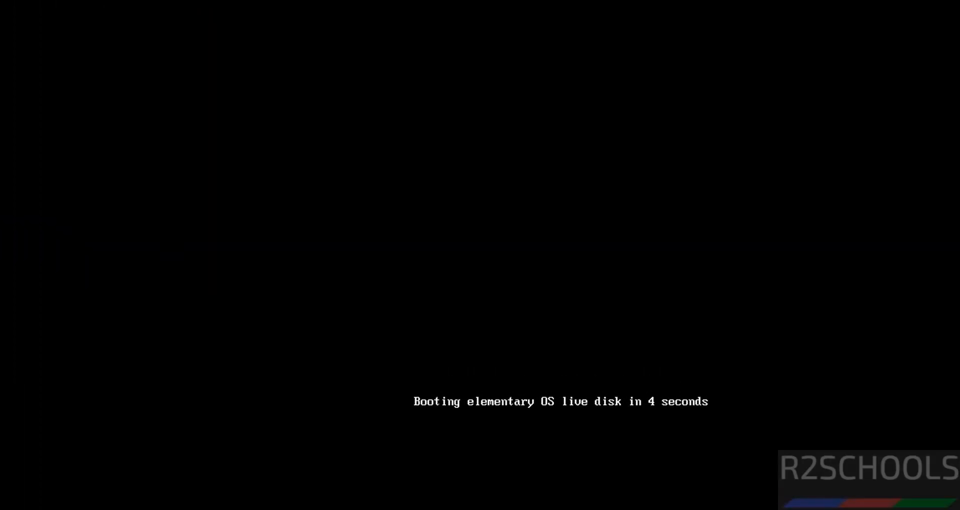
pyautogui.click(697, 322)
pyautogui.press('Down')
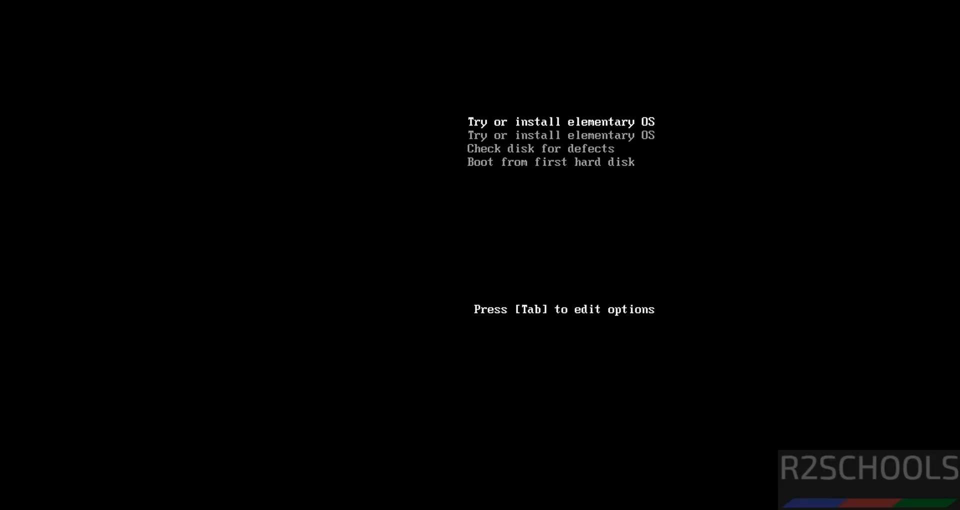
pyautogui.press('Return')
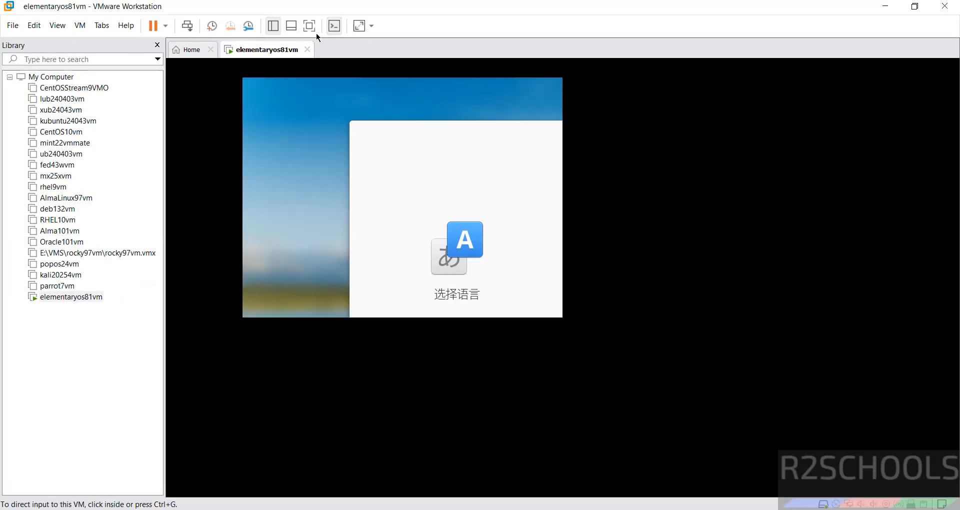
# - Set the installer language to English with the United States region
pyautogui.click(309, 26)
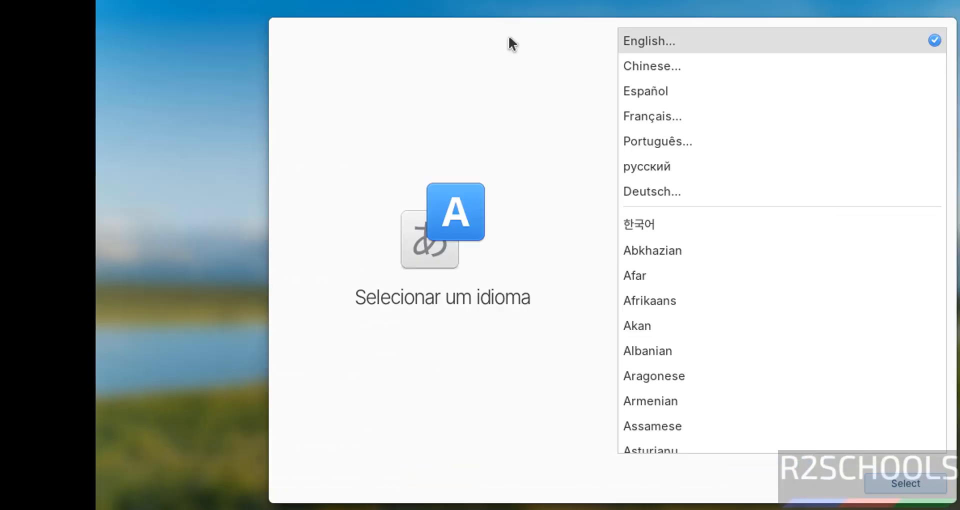
pyautogui.click(902, 481)
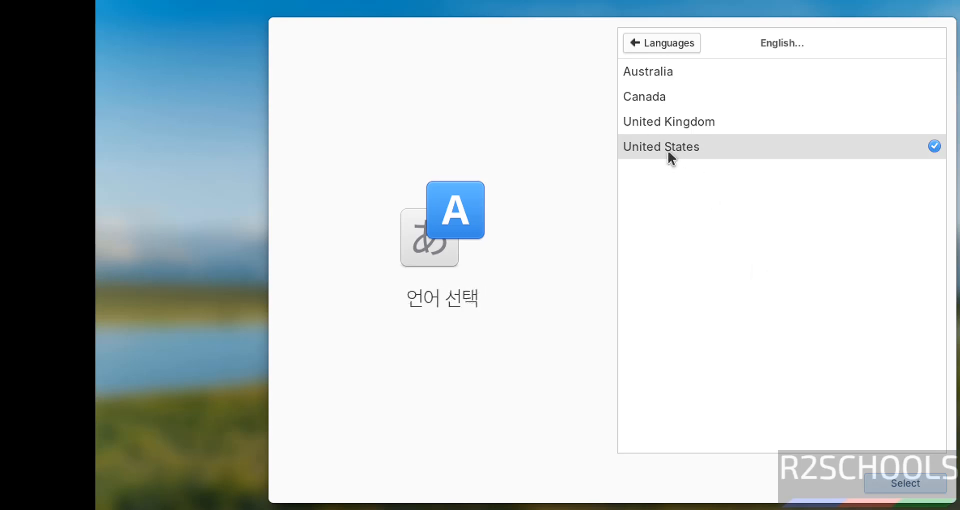
pyautogui.click(902, 479)
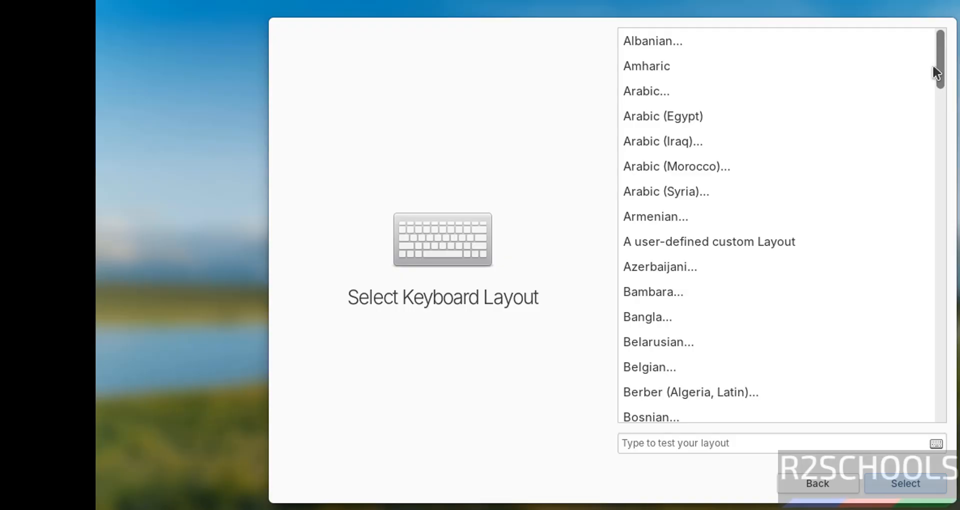
# - Enter "english" in the layout test field and choose the English (US) keyboard layout with the Default variant
pyautogui.click(670, 447)
pyautogui.write('english')
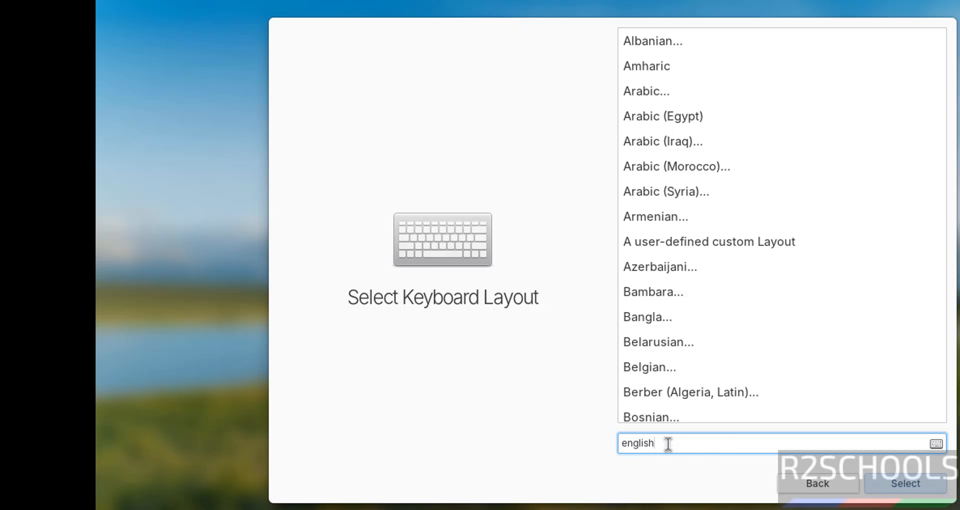
pyautogui.scroll(-5, 937, 129)
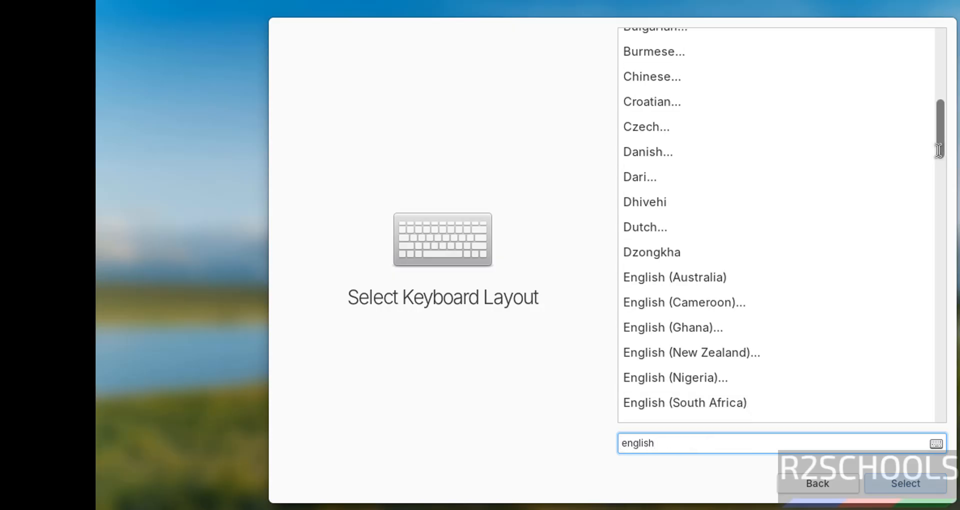
pyautogui.scroll(-5, 939, 150)
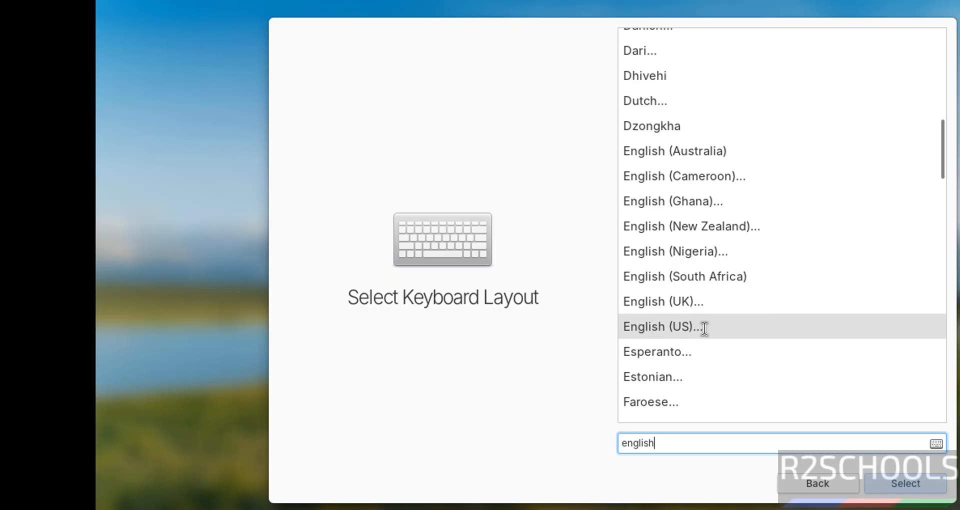
pyautogui.click(659, 328)
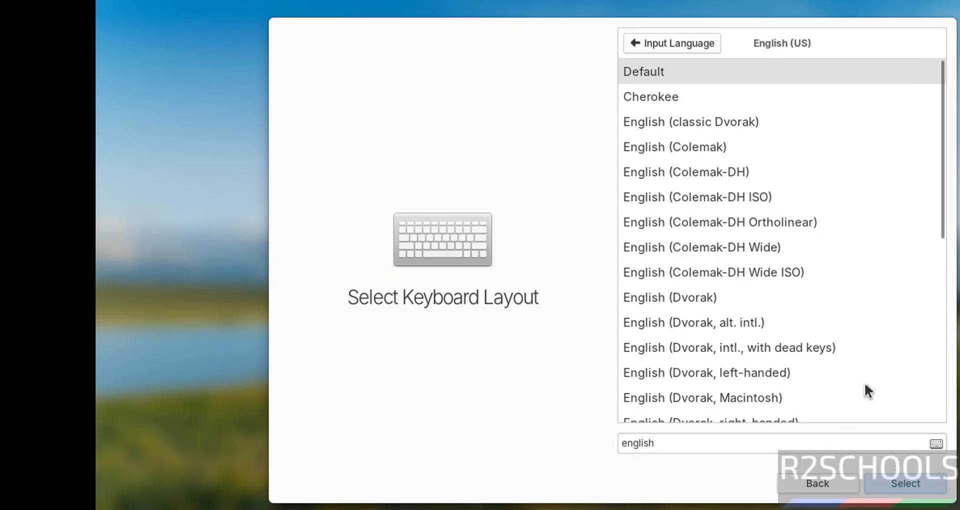
pyautogui.click(921, 484)
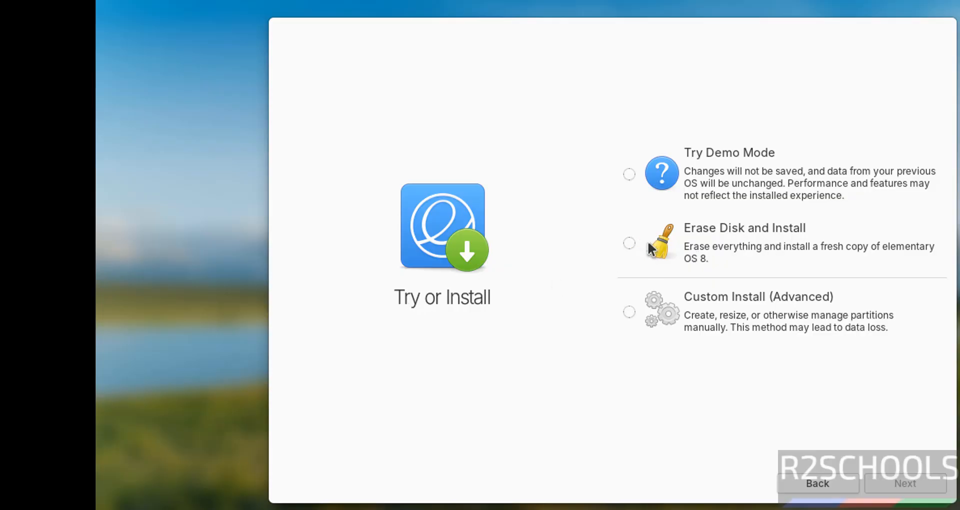
# - Choose Erase Disk and Install as the installation type and proceed past the virtual machine notice
pyautogui.click(628, 244)
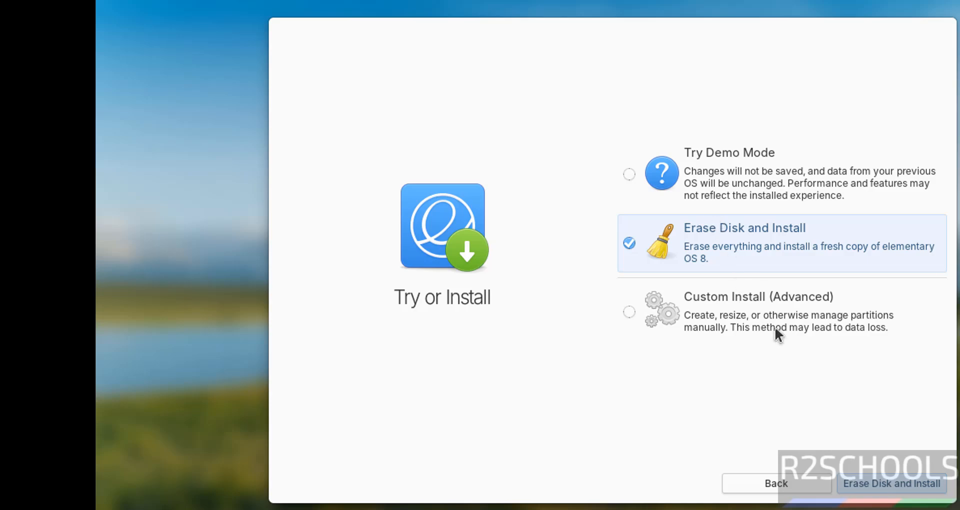
pyautogui.click(880, 484)
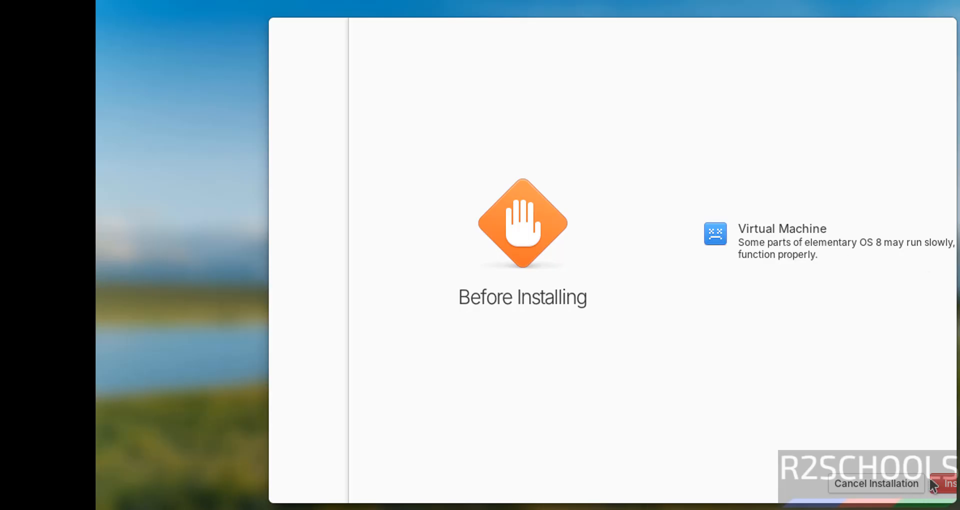
pyautogui.click(944, 488)
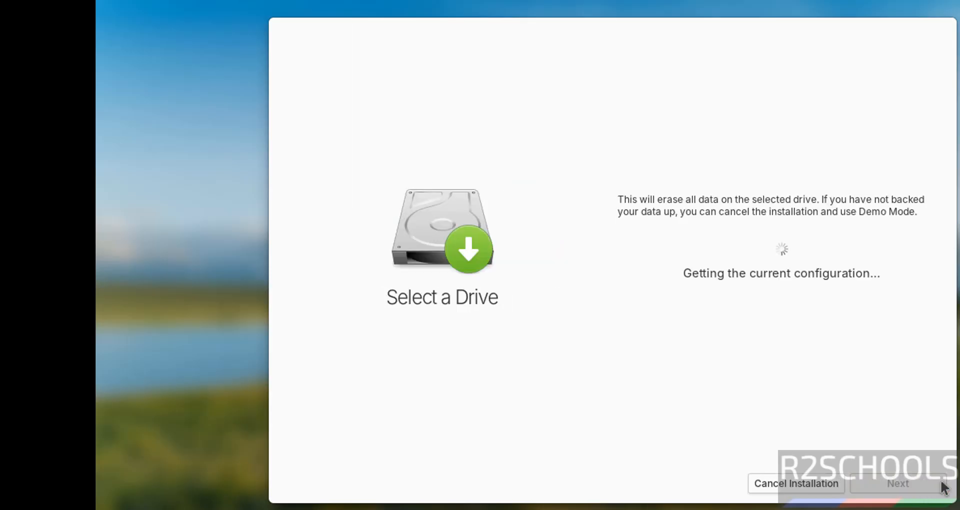
# - Select the VMware virtual drive /dev/sda as the installation target and decline drive encryption
pyautogui.click(630, 263)
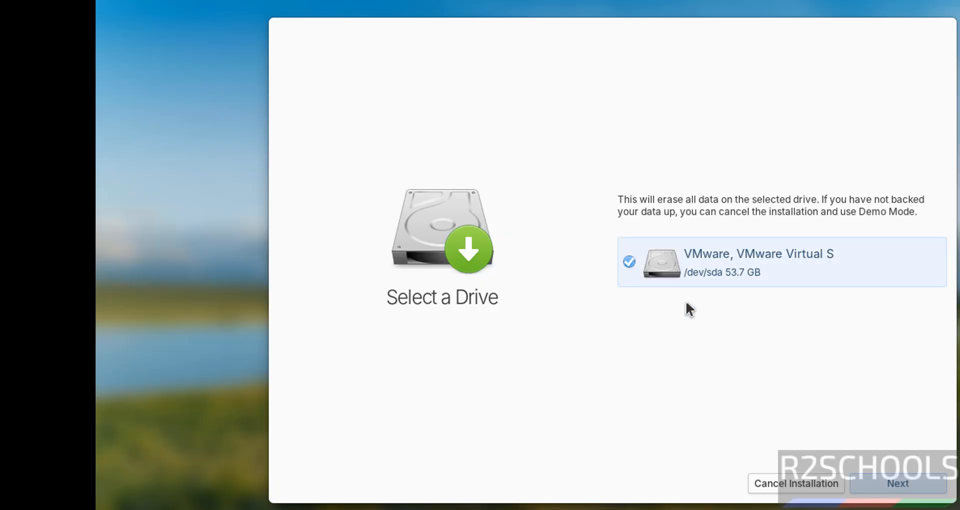
pyautogui.click(875, 481)
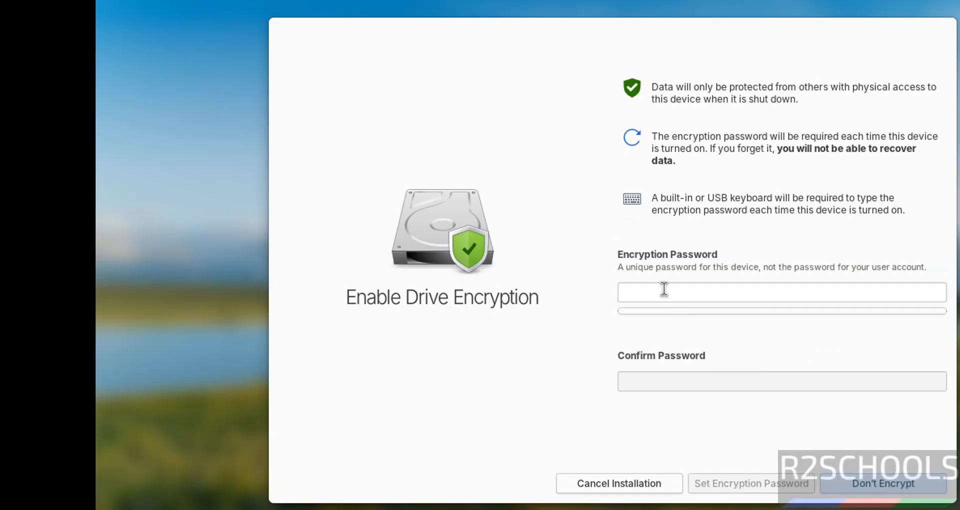
pyautogui.click(876, 482)
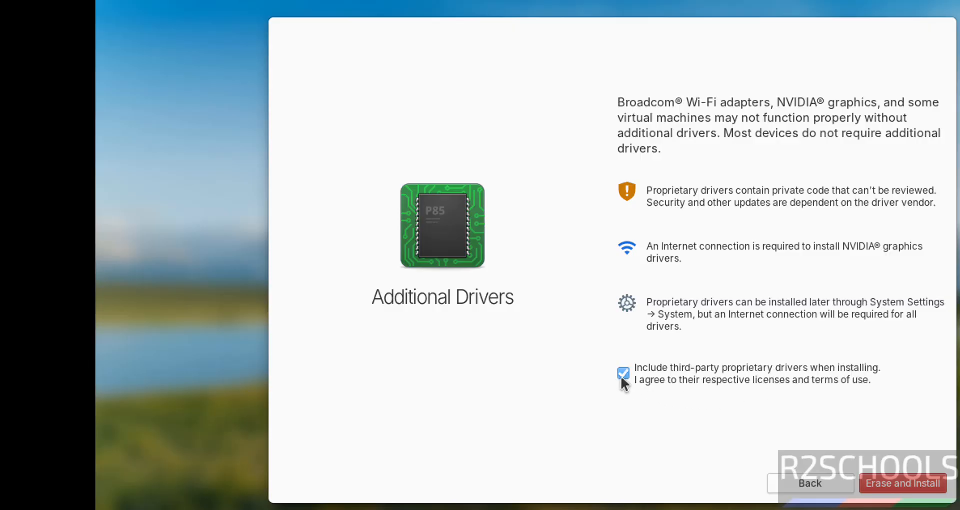
# - Erase the drive and install elementary OS with third-party proprietary drivers included, and restart the device when setup offers it
pyautogui.click(885, 484)
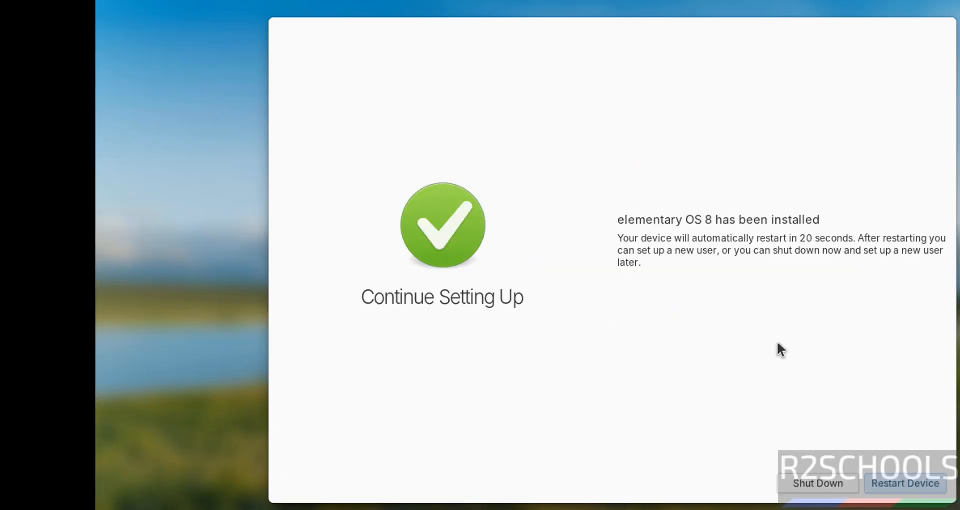
pyautogui.click(899, 485)
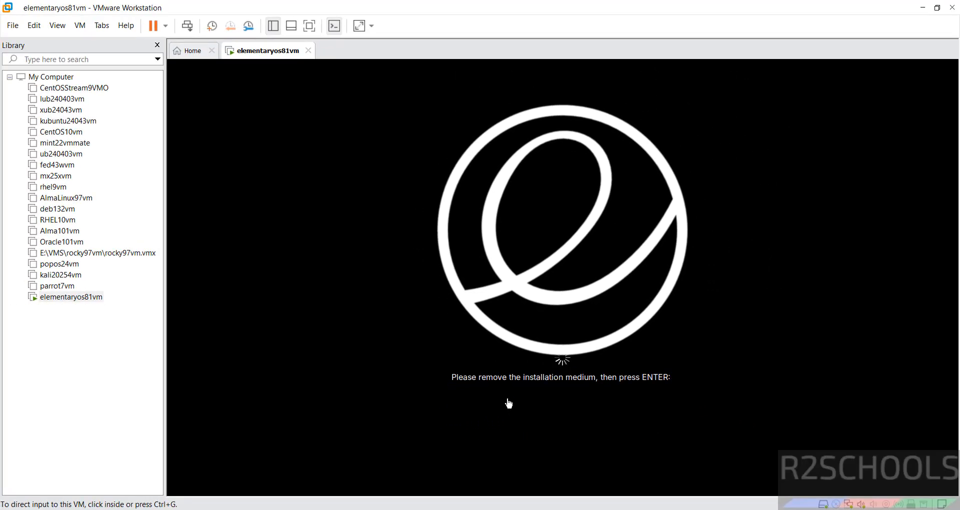
# - Turn off Connect at power on for the CD/DVD drive of elementaryos81vm and continue the guest's restart past the installation medium prompt
pyautogui.click(82, 297)
pyautogui.rightClick(74, 297)
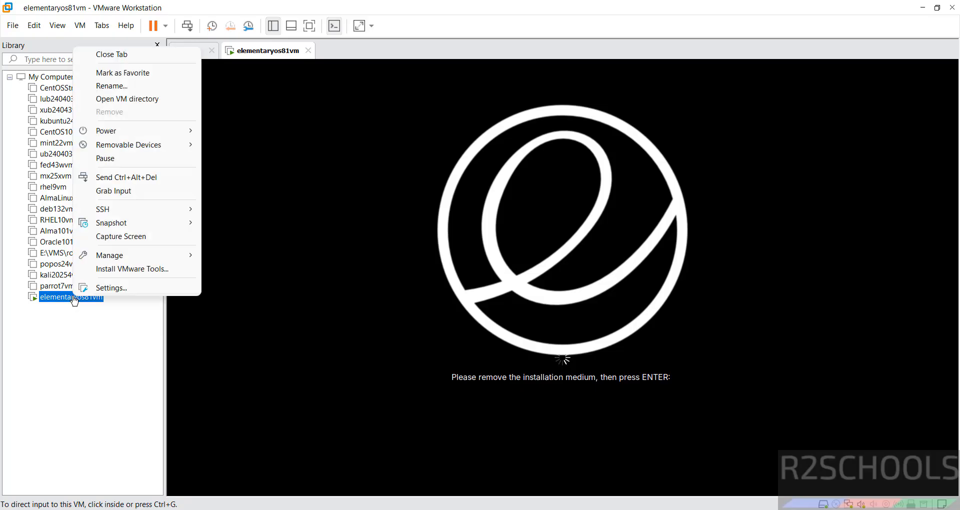
pyautogui.click(86, 293)
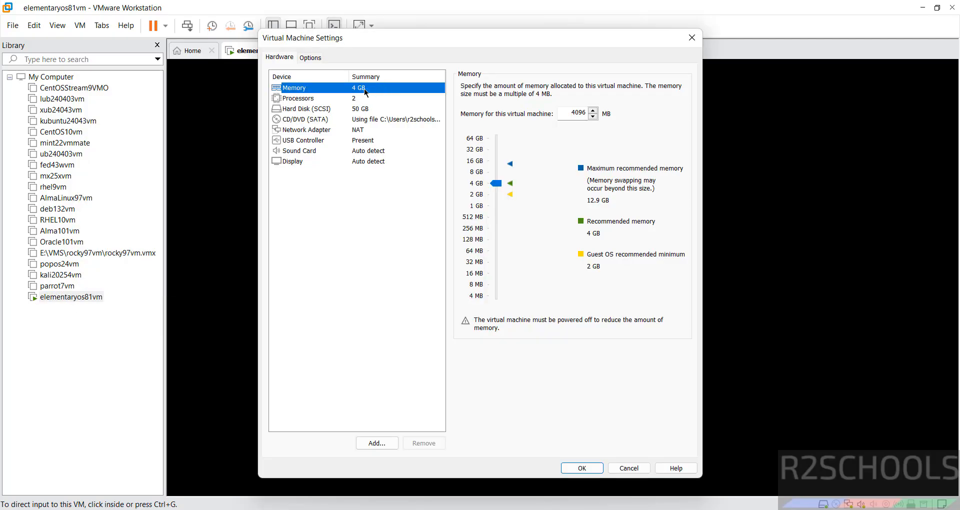
pyautogui.click(306, 119)
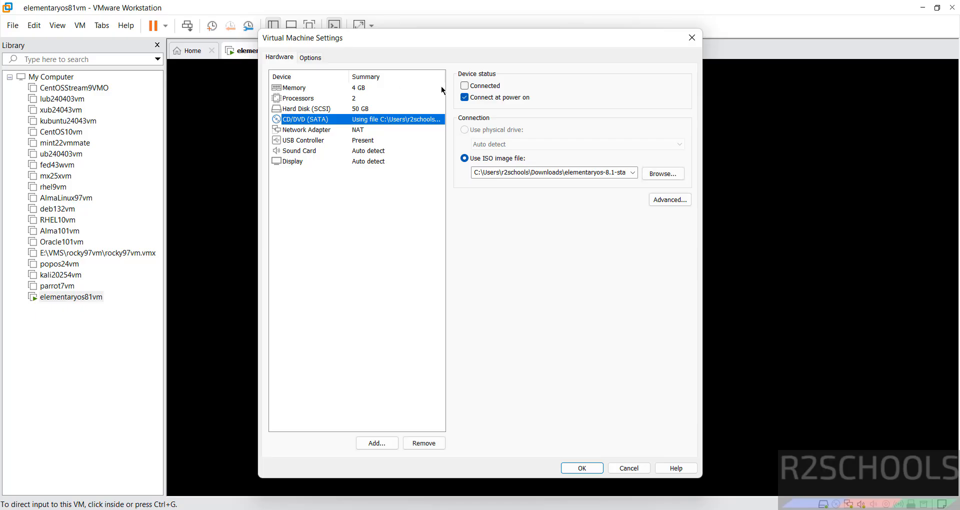
pyautogui.click(468, 97)
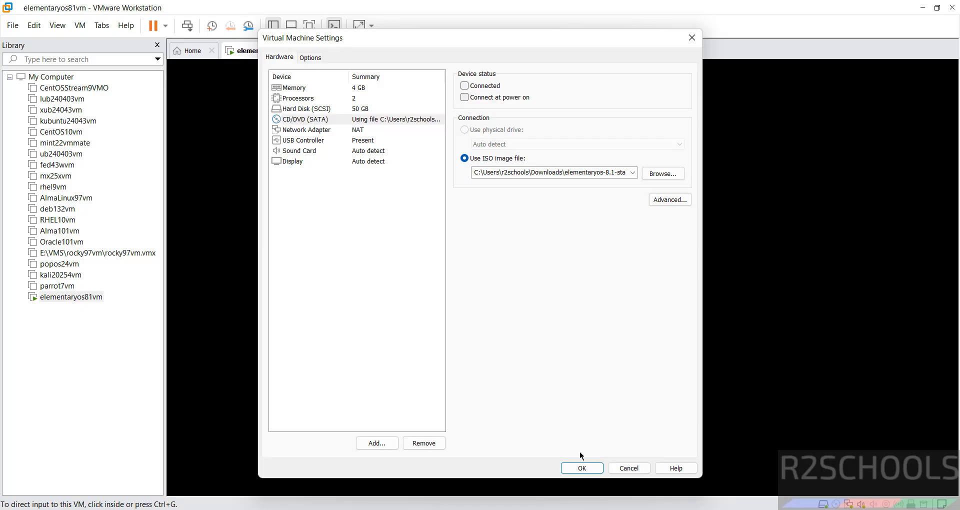
pyautogui.click(581, 467)
pyautogui.click(407, 300)
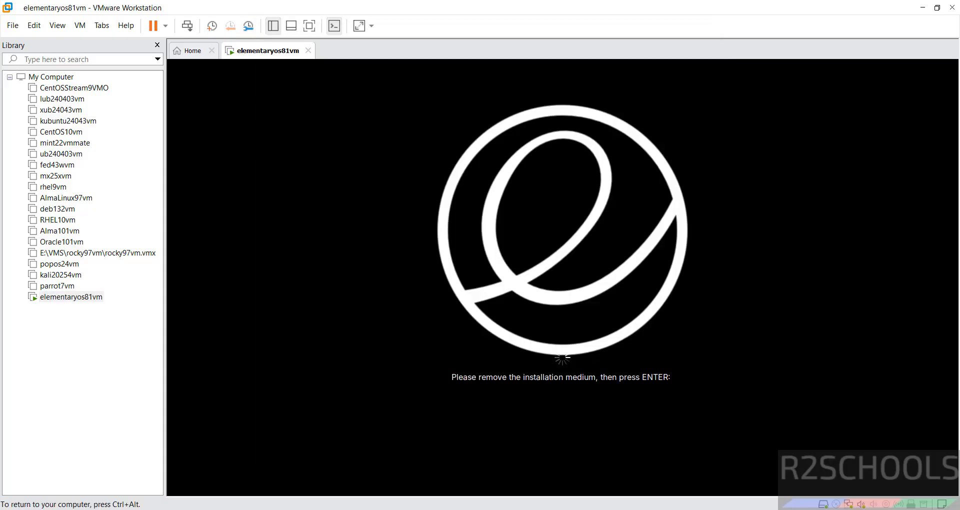
pyautogui.press('Return')
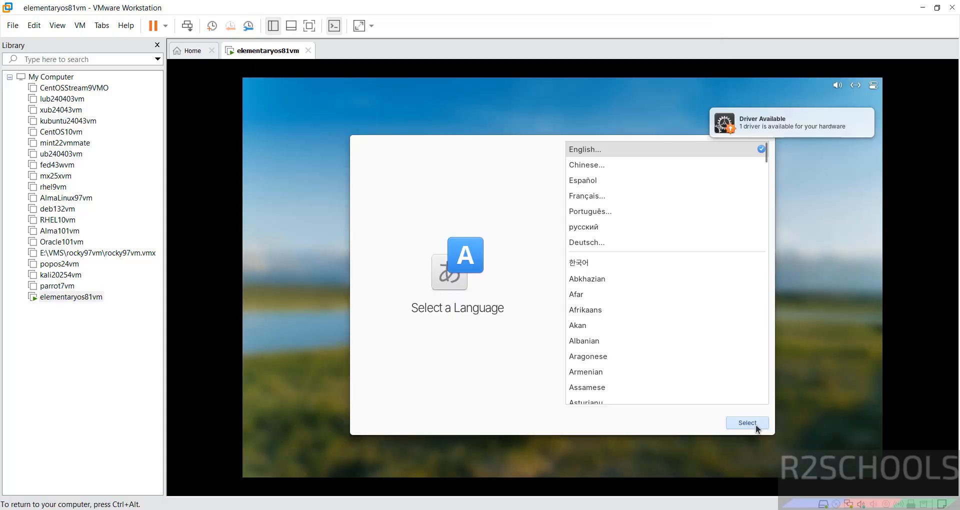
# - Proceed through the initial setup pages with the English (US) keyboard layout and its Default variant
pyautogui.click(757, 427)
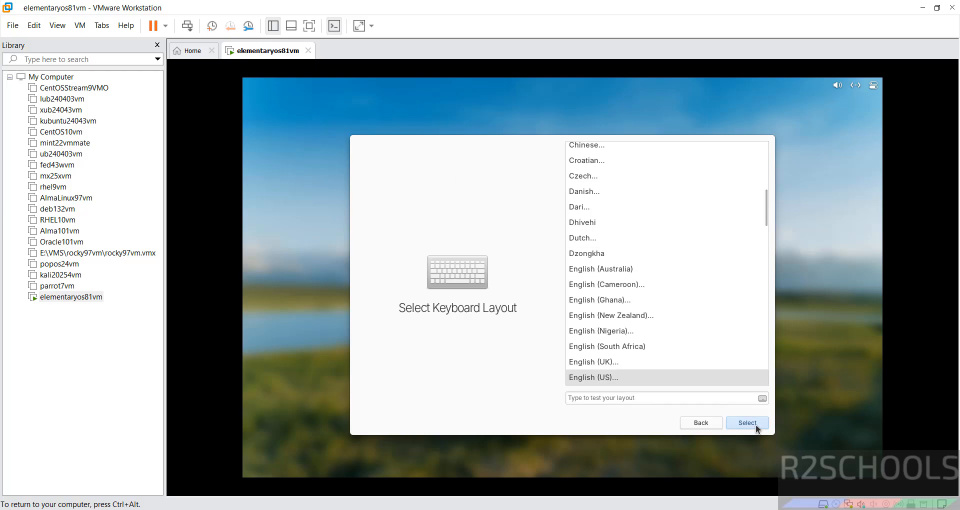
pyautogui.click(757, 427)
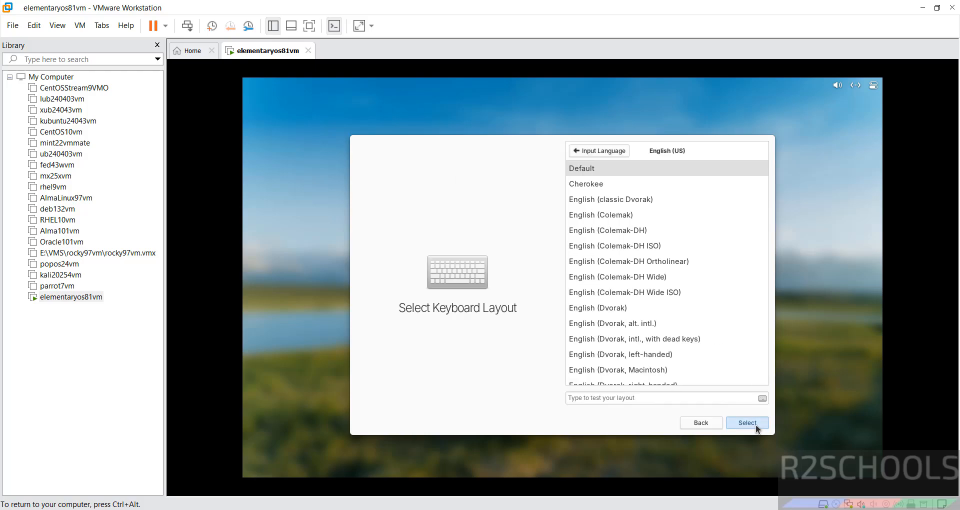
pyautogui.click(757, 427)
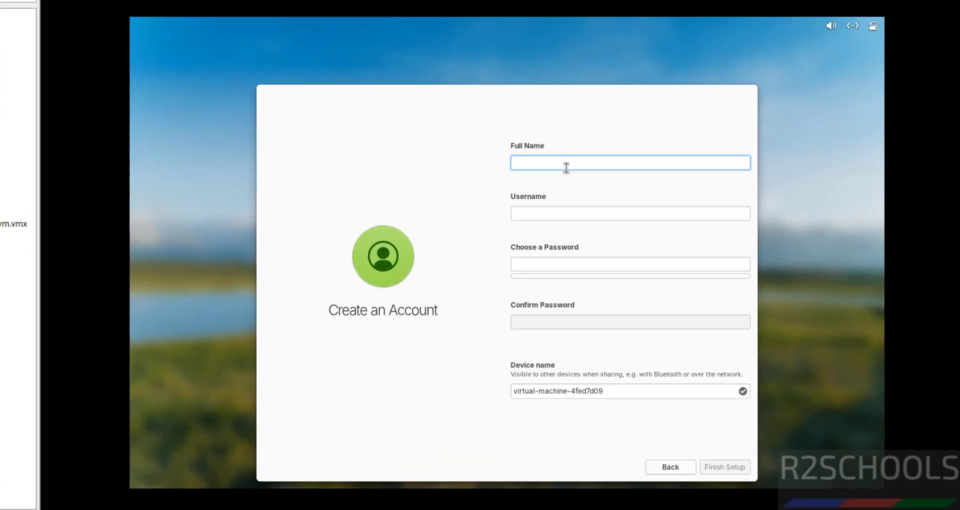
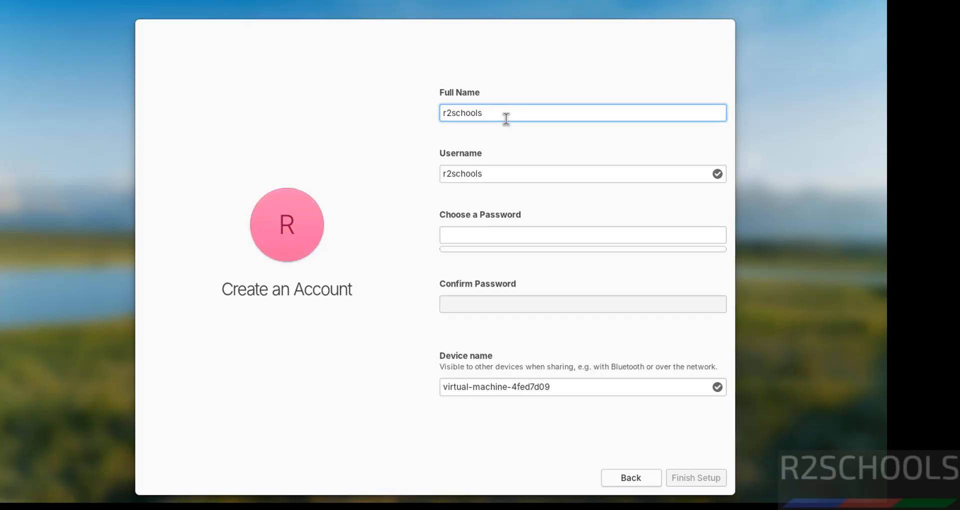
# - Fill in the new account's full name, keep the suggested username, and enter and confirm the account password
pyautogui.press('Tab')
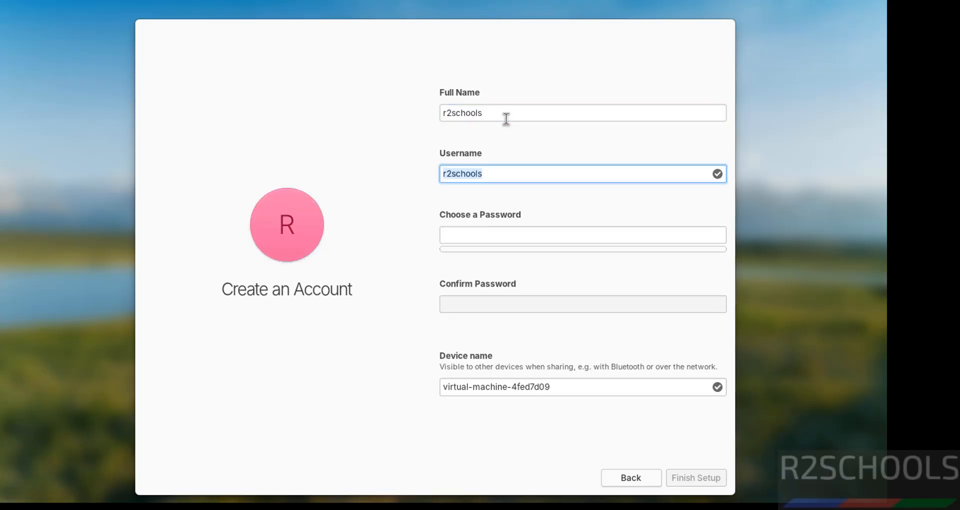
pyautogui.click(494, 233)
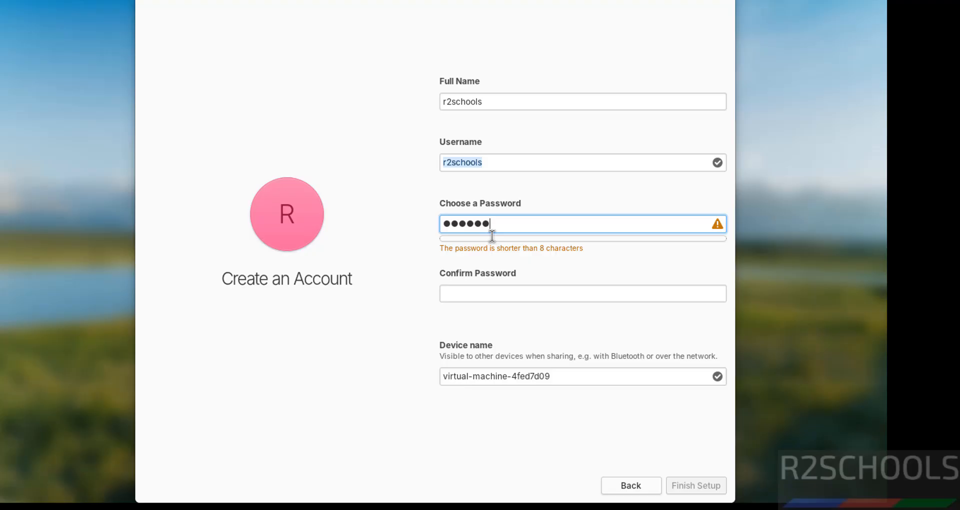
pyautogui.press('Tab')
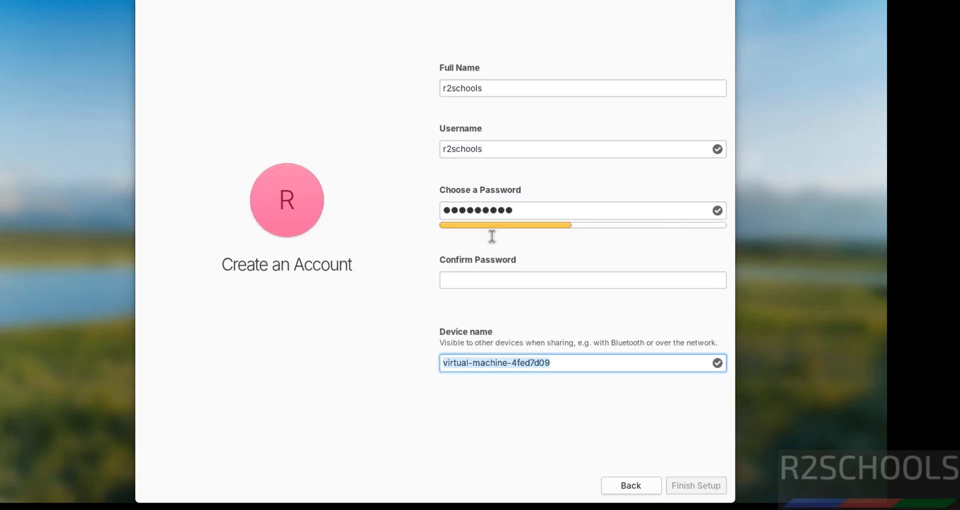
pyautogui.click(478, 286)
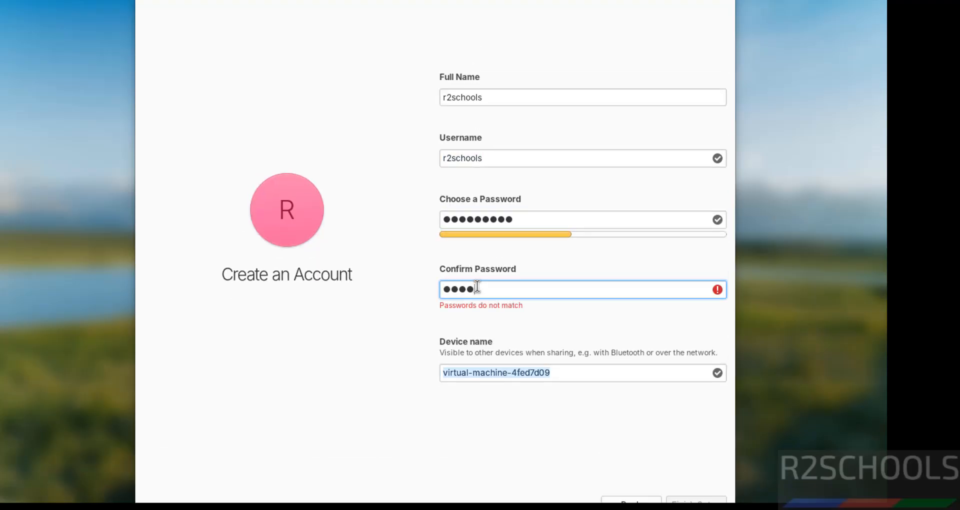
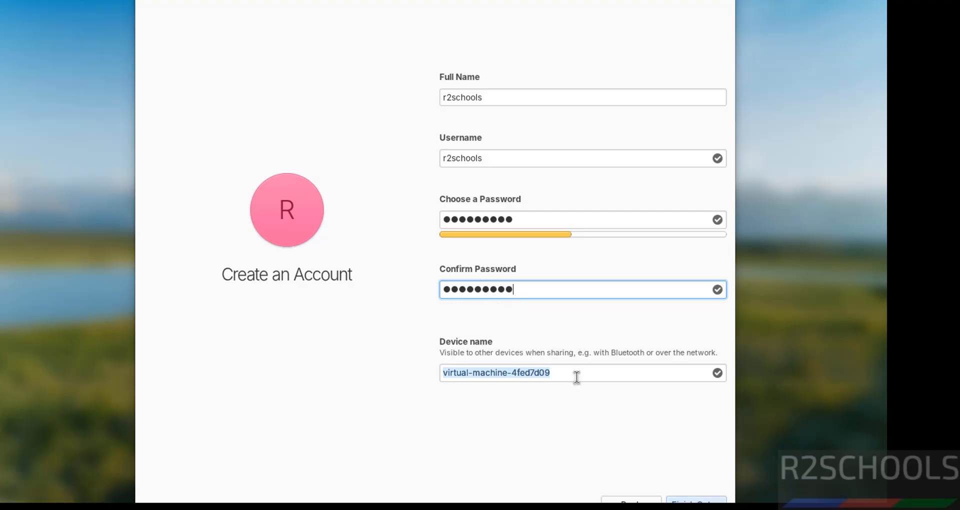
# - Set the device name to el81vm and finish the account setup
pyautogui.press('Tab')
pyautogui.moveTo(578, 376); pyautogui.dragTo(422, 373)
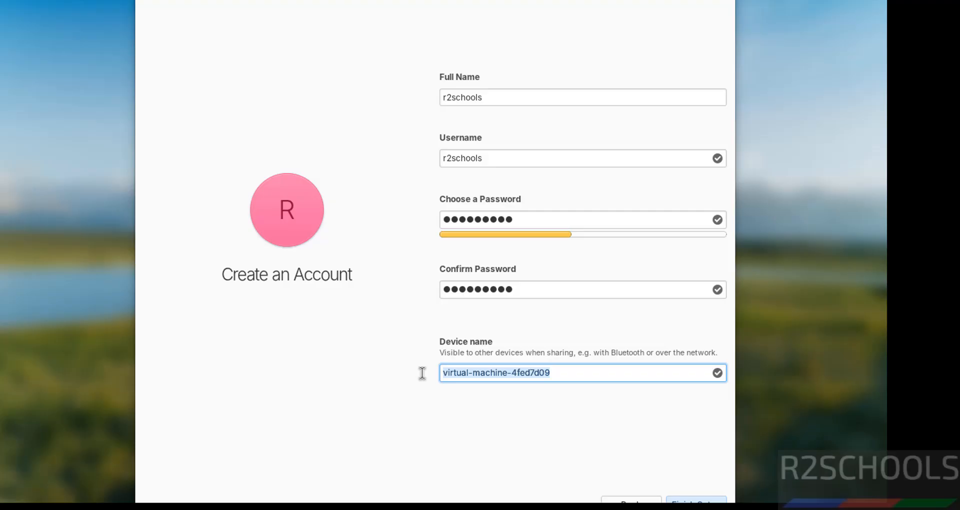
pyautogui.write('ele')
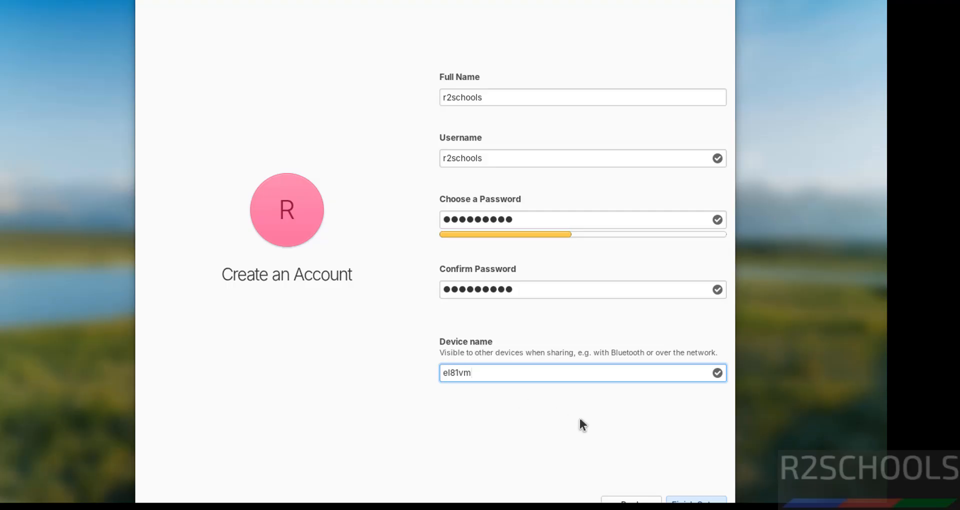
pyautogui.click(682, 500)
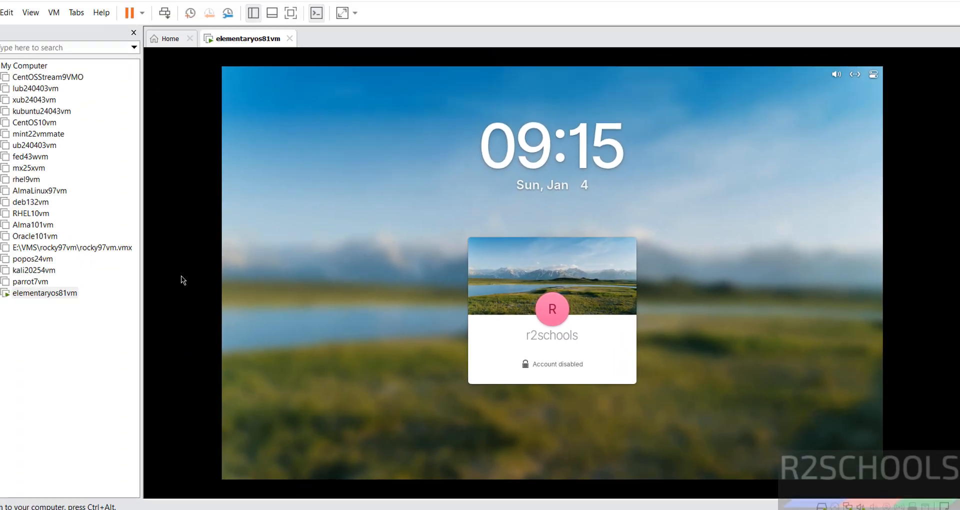
# - Restart the guest operating system of elementaryos81vm and confirm the restart
pyautogui.rightClick(55, 293)
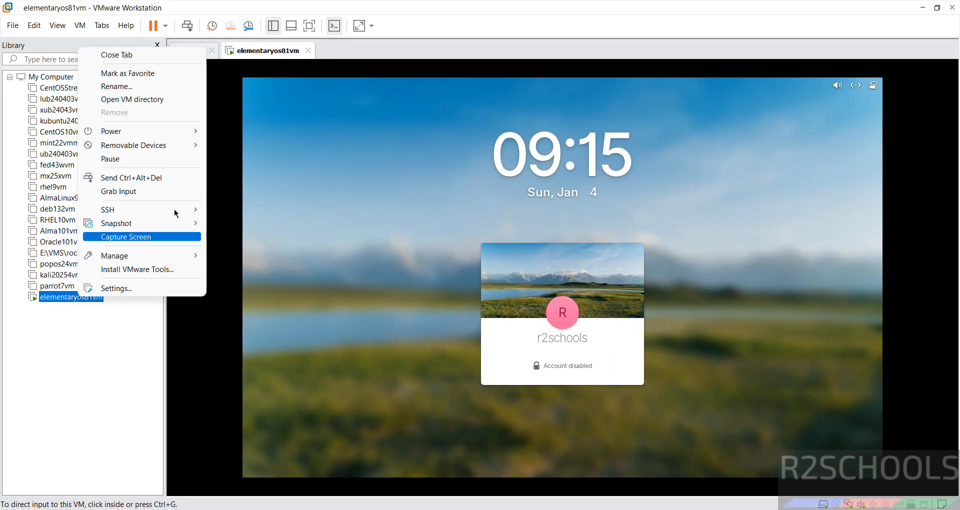
pyautogui.moveTo(146, 121)
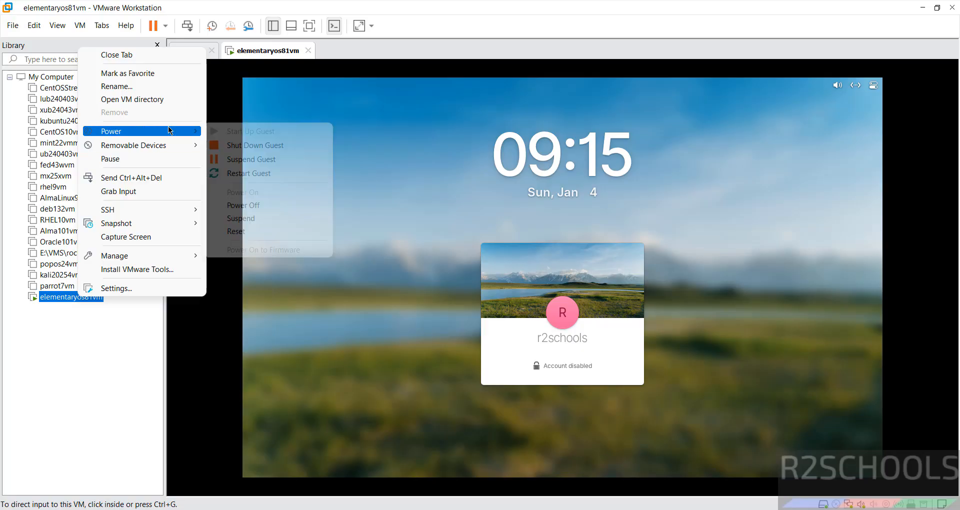
pyautogui.click(285, 175)
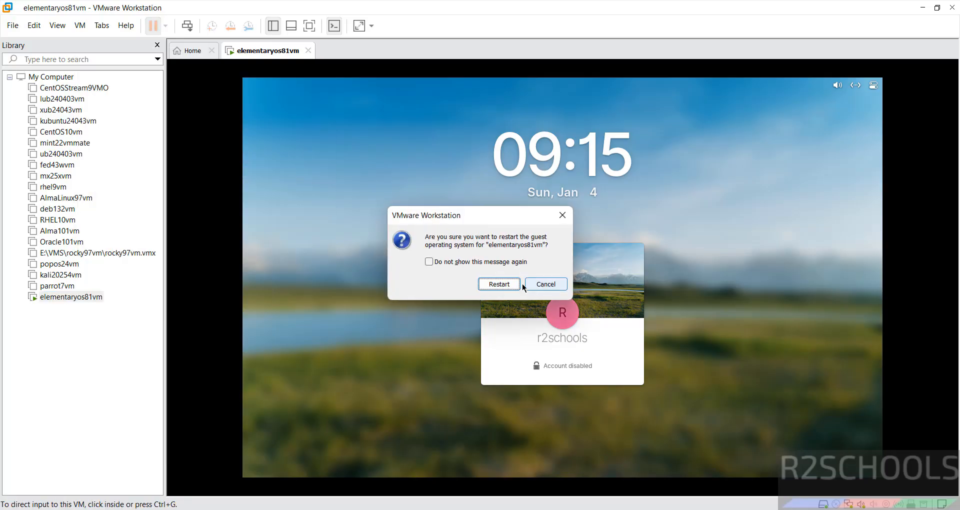
pyautogui.click(509, 282)
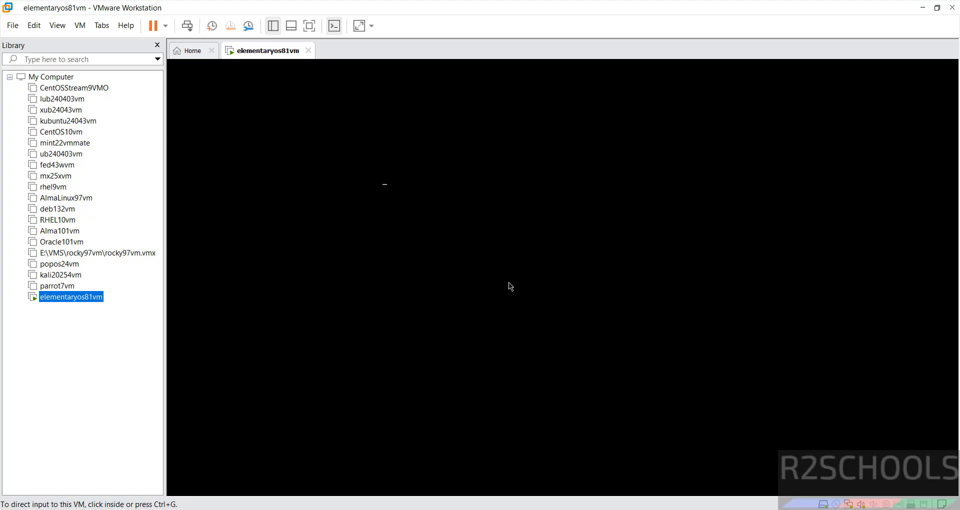
# - Log in with the account password and skip all pages of the welcome setup to get to the desktop
pyautogui.click(511, 287)
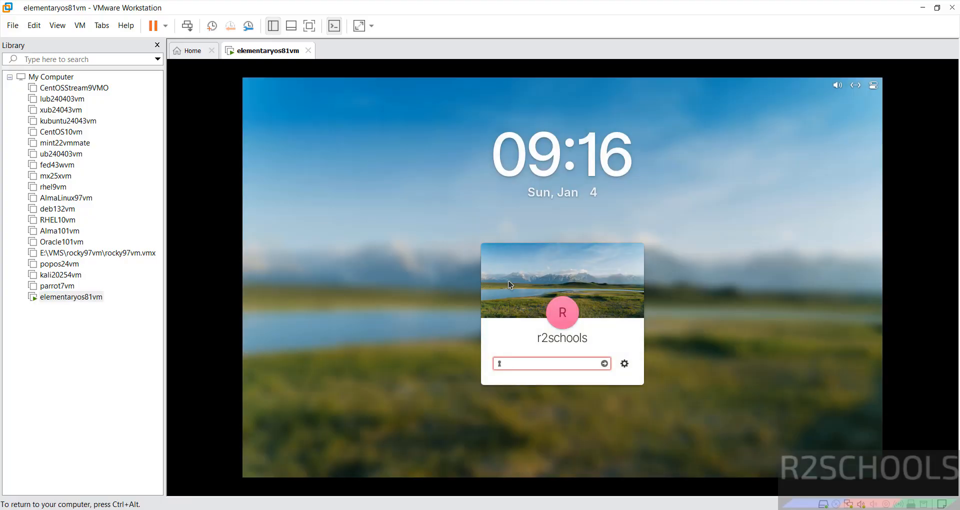
pyautogui.write('***')
pyautogui.press('Return')
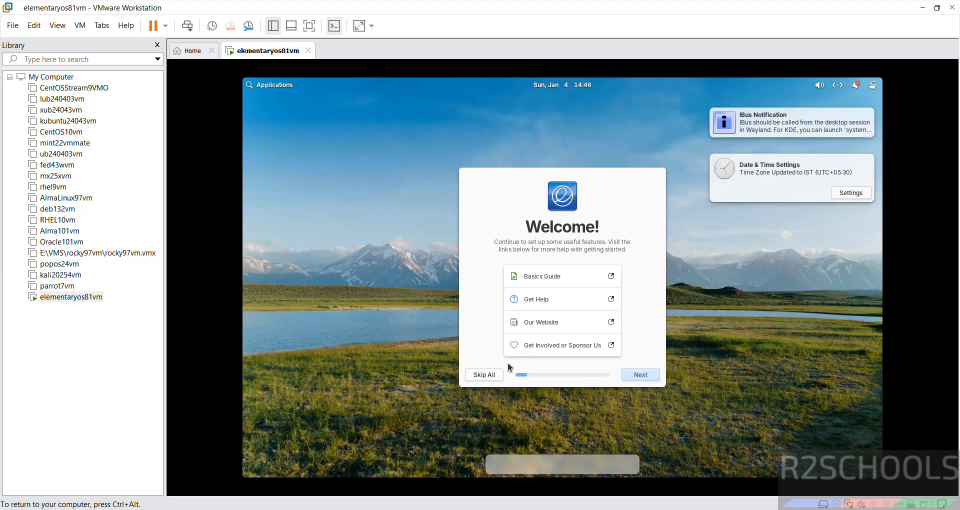
pyautogui.click(490, 377)
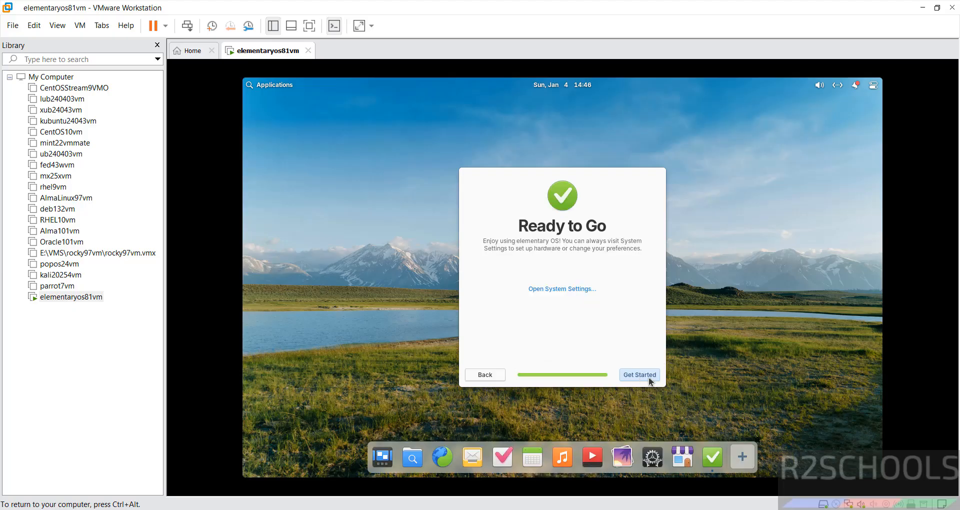
pyautogui.click(647, 377)
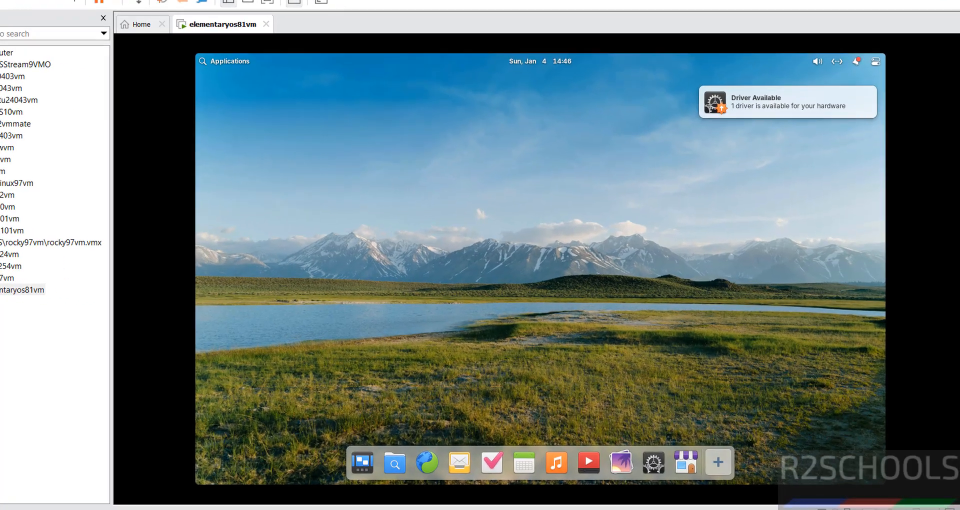
# - Search the applications for "term", open Terminal and enlarge its text by three zoom levels
pyautogui.click(274, 85)
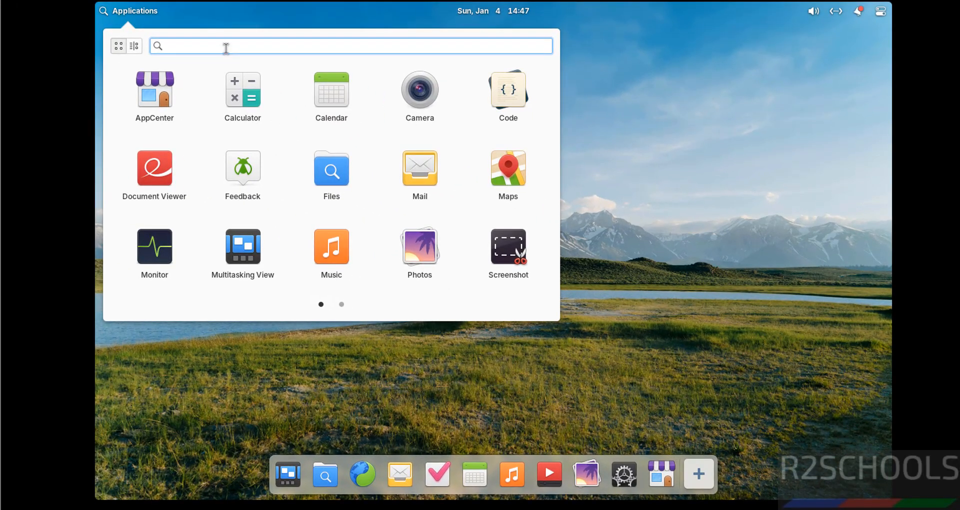
pyautogui.write('term')
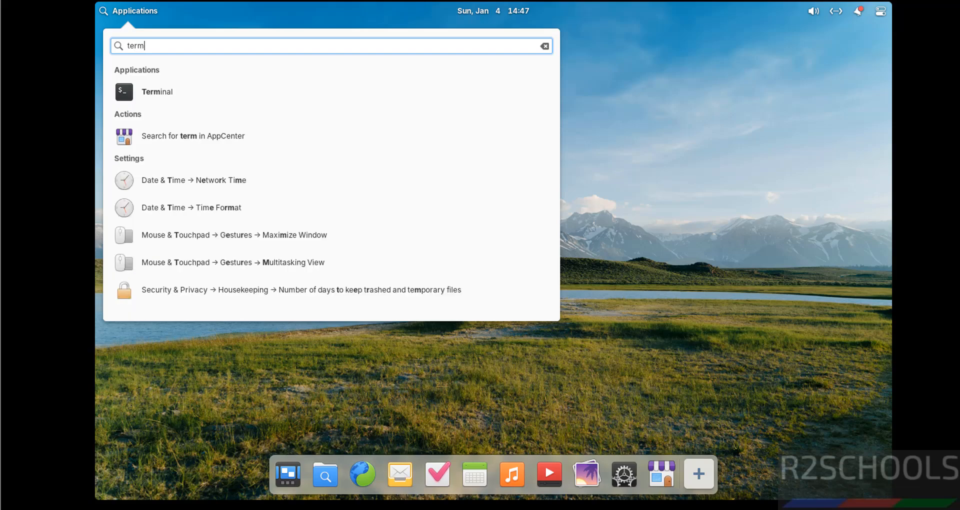
pyautogui.click(175, 93)
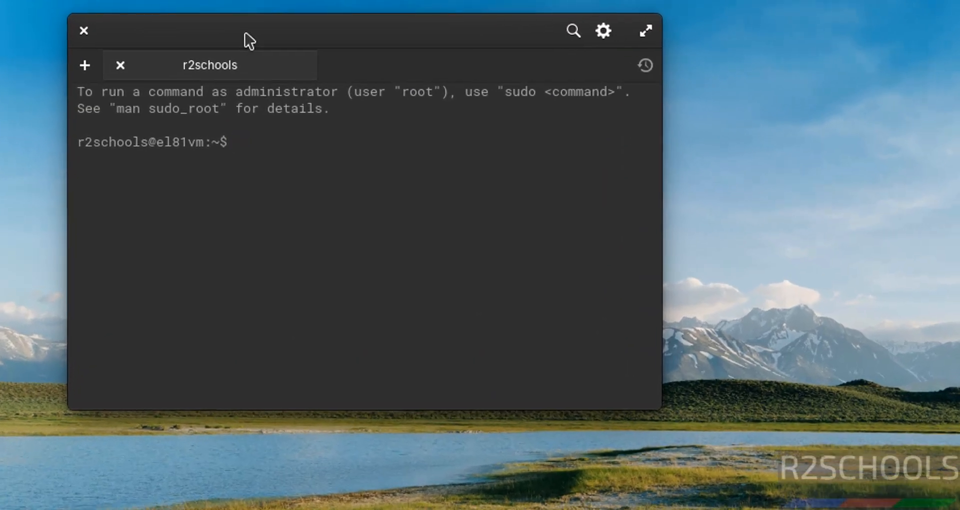
pyautogui.hotkey('ctrl', '+')
pyautogui.hotkey('ctrl', '+')
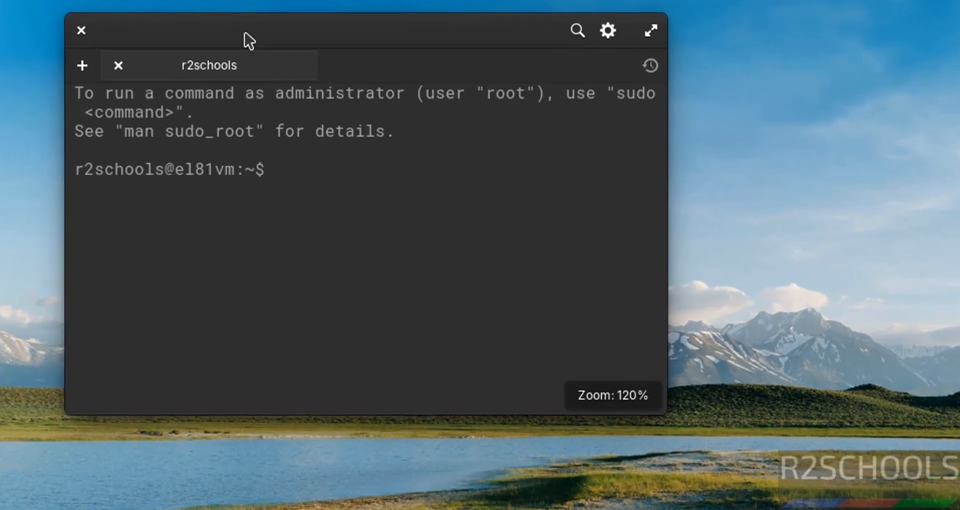
pyautogui.hotkey('ctrl', '+')
# - Examine the installed system's version in /etc/os-release with the more command, quit the listing and clear the terminal
pyautogui.write('more ')
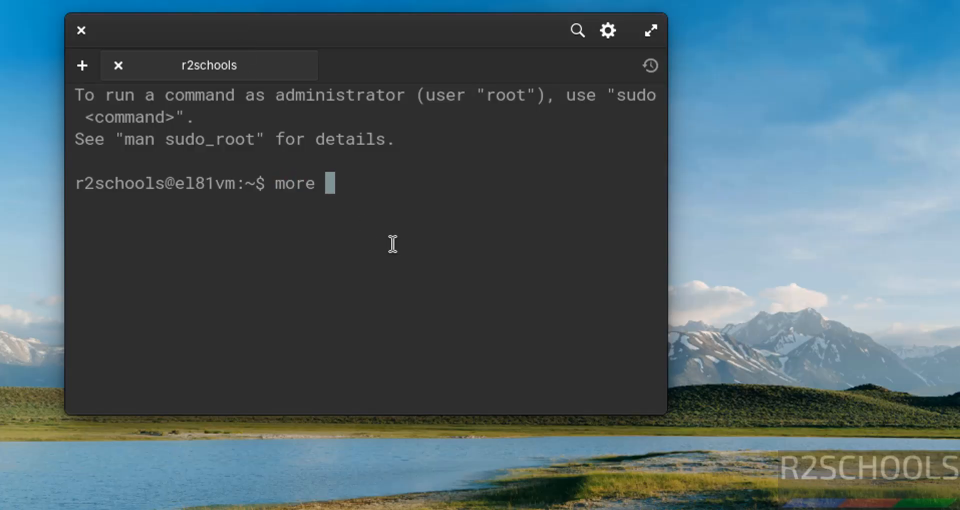
pyautogui.write('/etc/os')
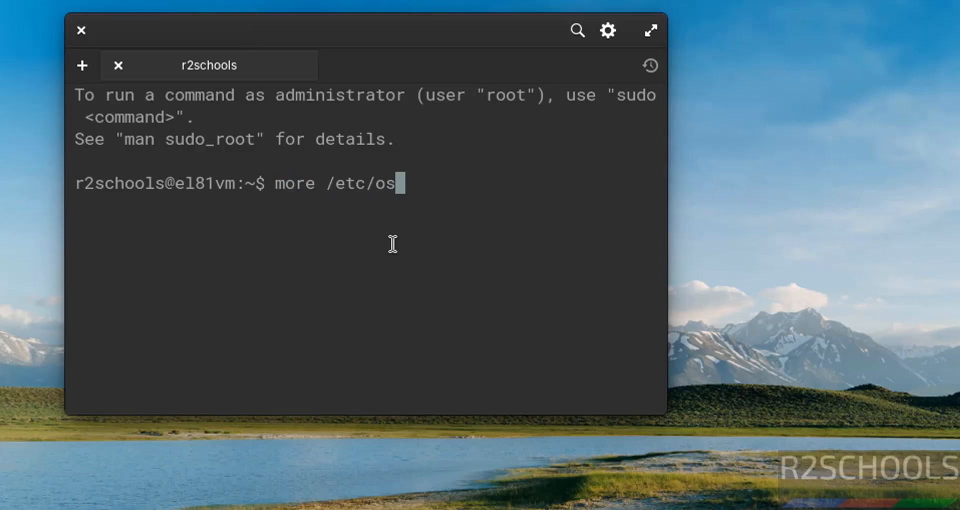
pyautogui.press('Tab')
pyautogui.press('Return')
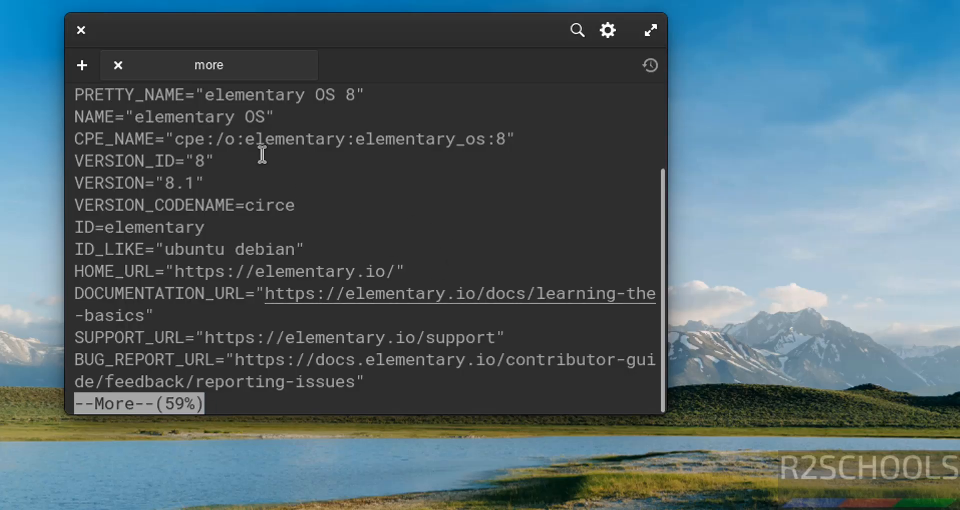
pyautogui.moveTo(165, 183); pyautogui.dragTo(185, 183)
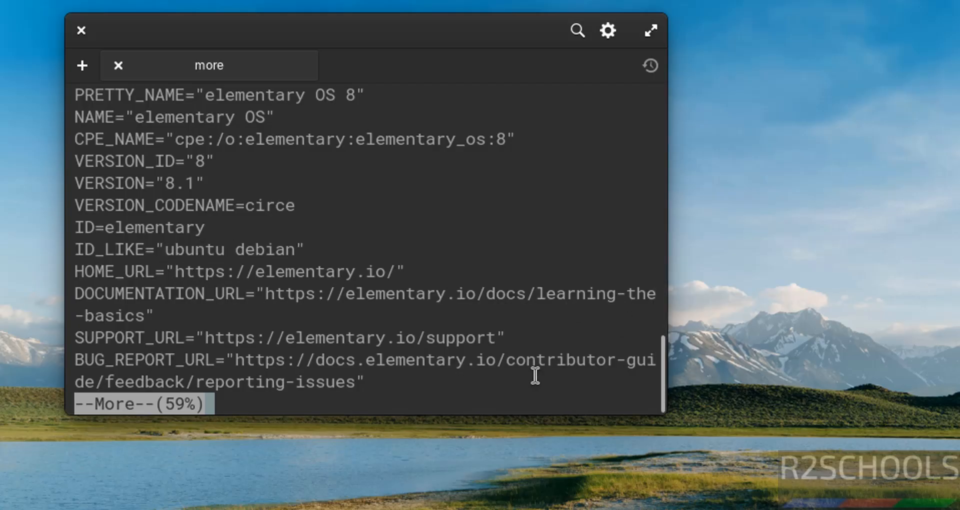
pyautogui.press('q')
pyautogui.hotkey('ctrl', 'l')
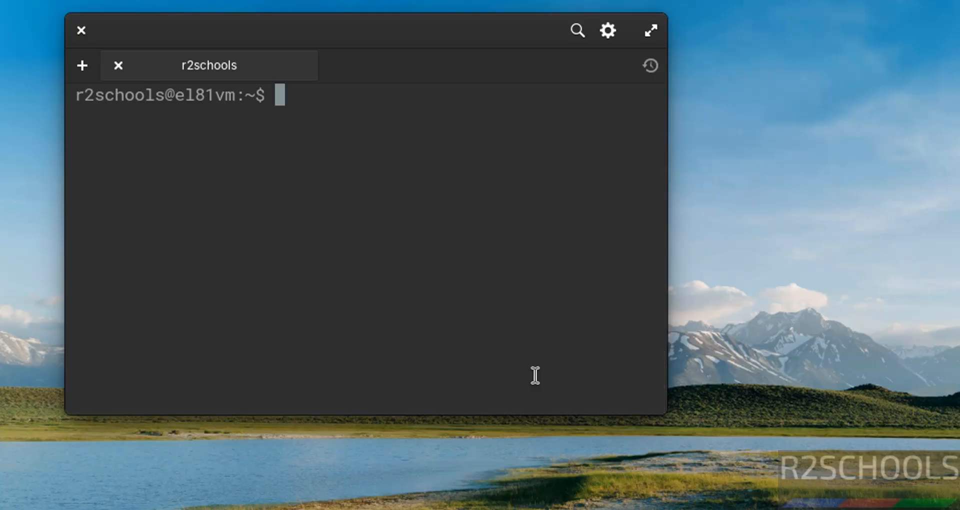
# - Upgrade the system's packages with "sudo apt update && sudo apt upgrade", authenticating with the account password and answering y to continue
pyautogui.write('sudo ap')
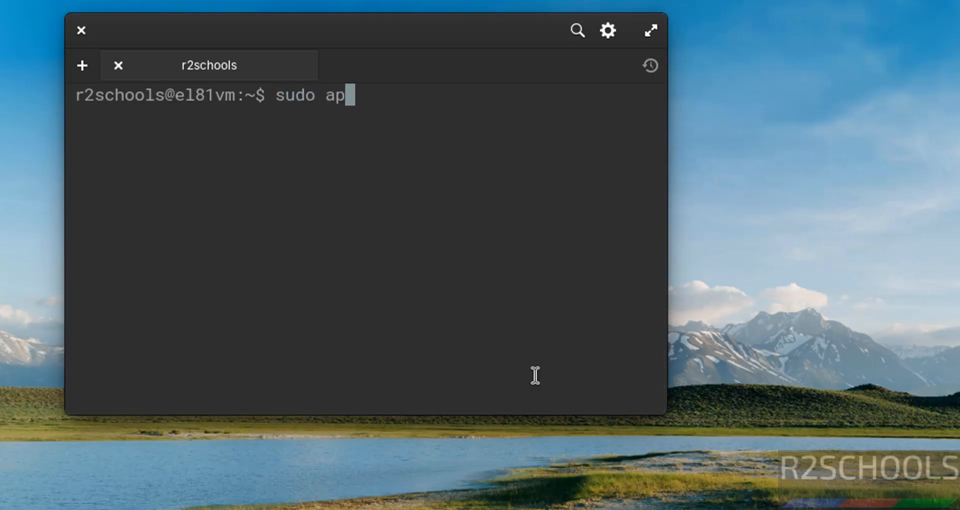
pyautogui.write('t update ')
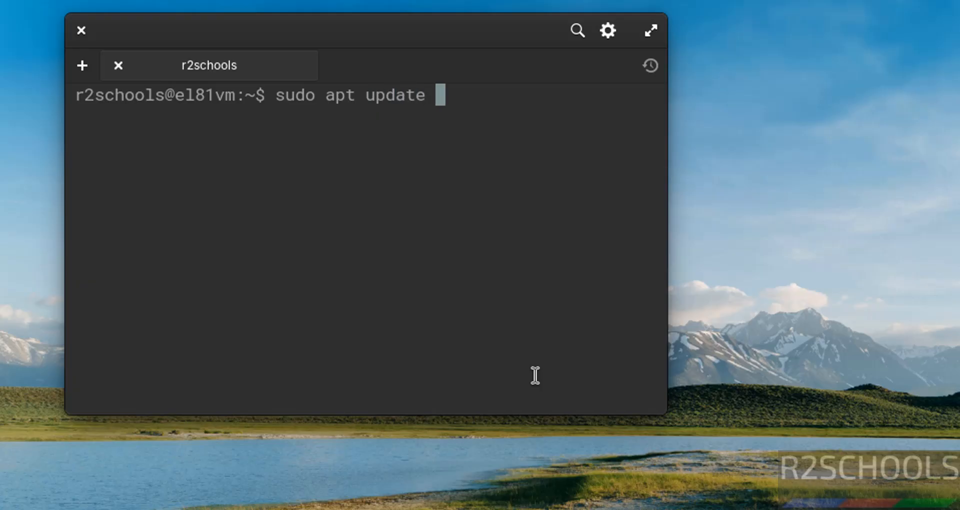
pyautogui.write('&& sudo ap')
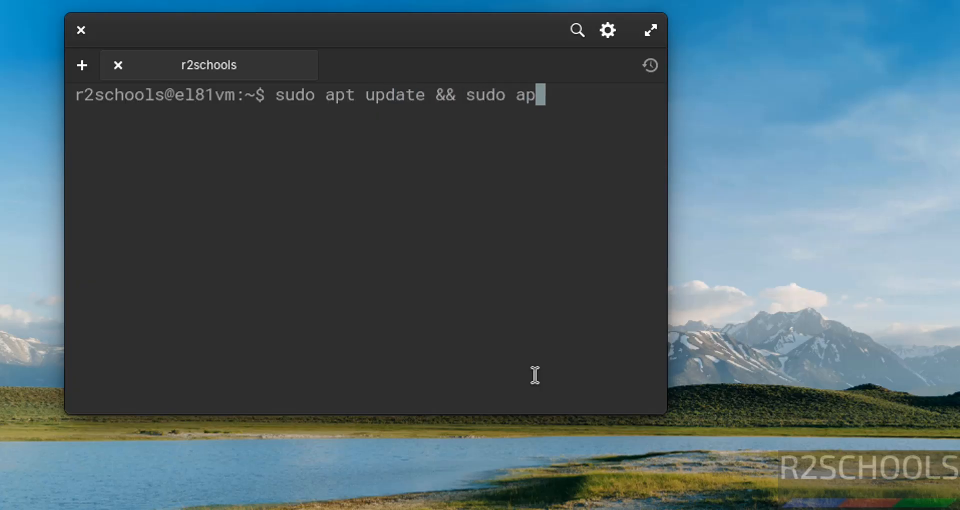
pyautogui.write('t upgrade')
pyautogui.press('Return')
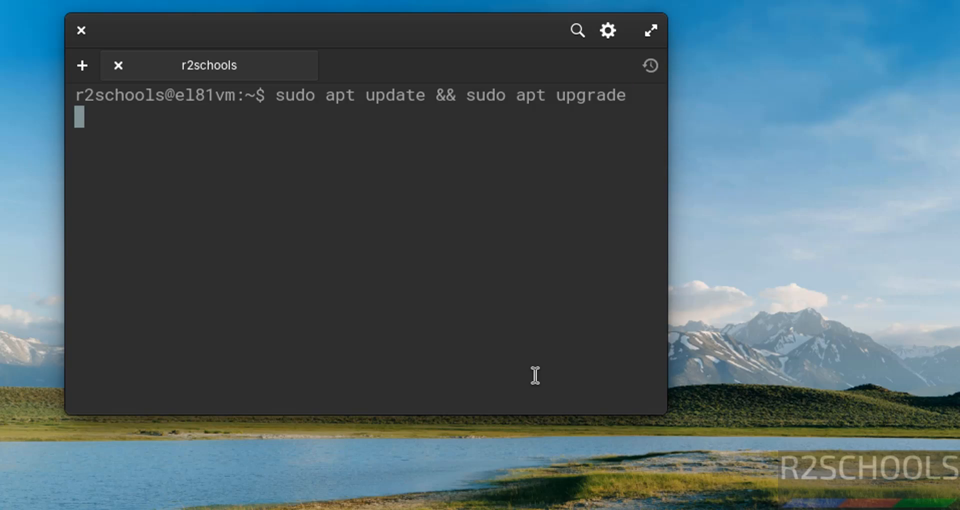
pyautogui.write('*********')
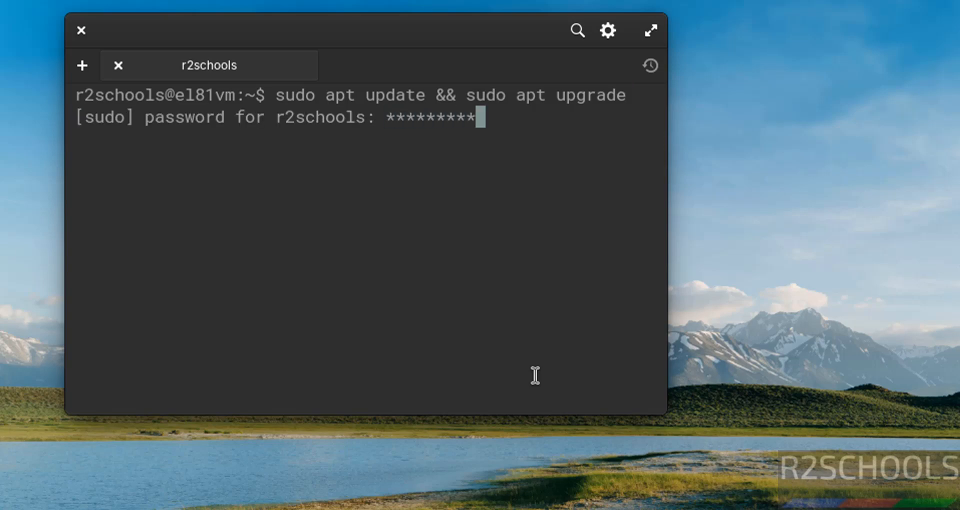
pyautogui.press('Return')
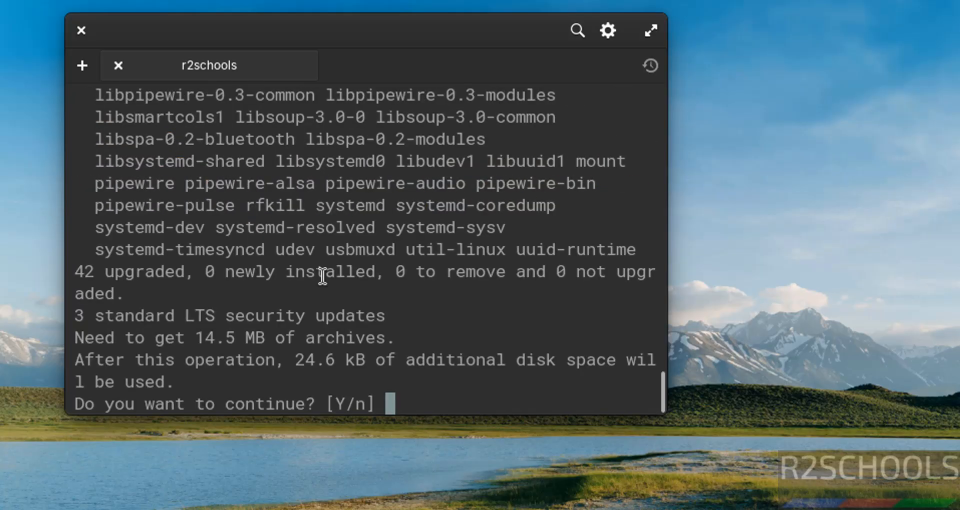
pyautogui.write('y')
pyautogui.press('Return')
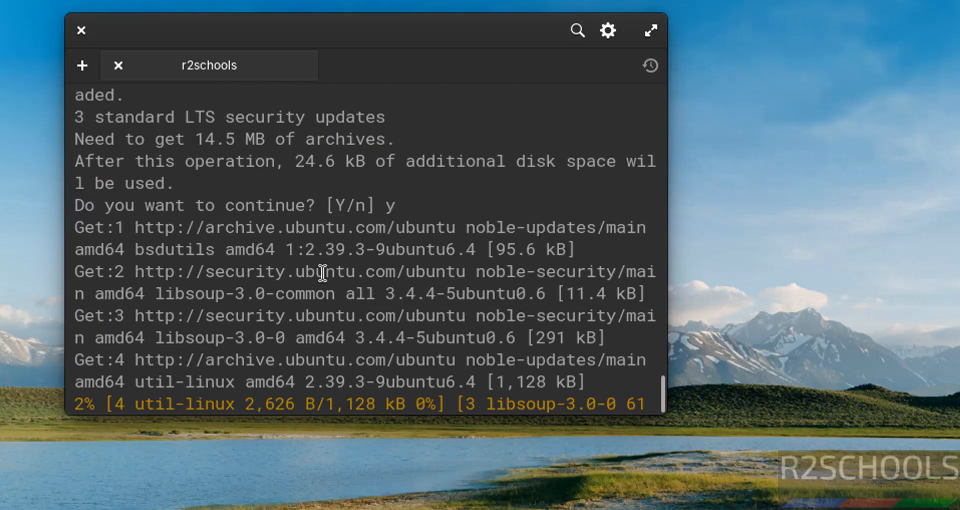